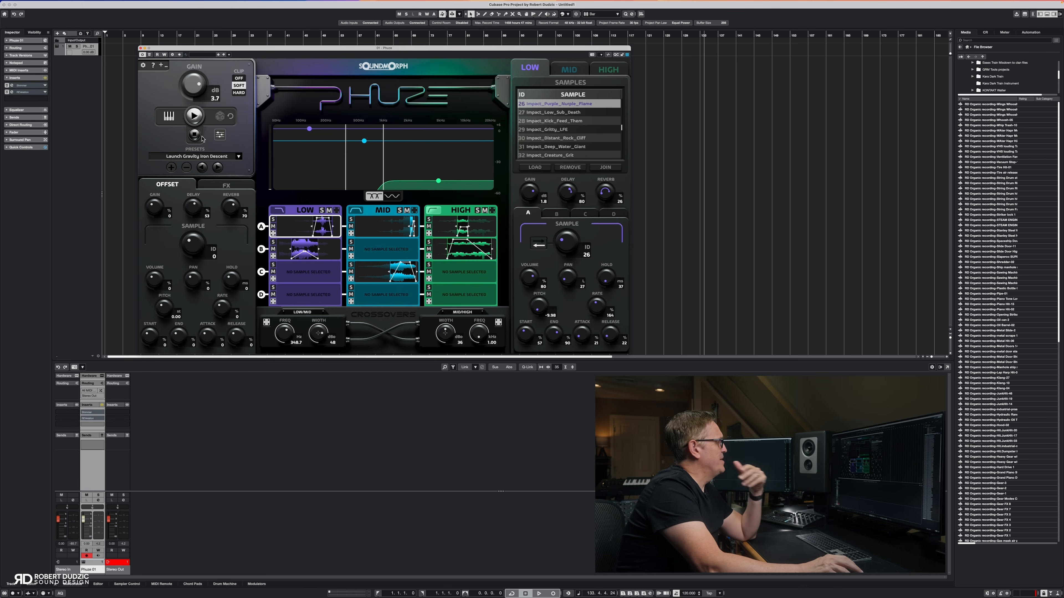
- Audition the current Phuze preset and load Abyssal Vessel Materialization from the Abstract category
left_click(194, 116)
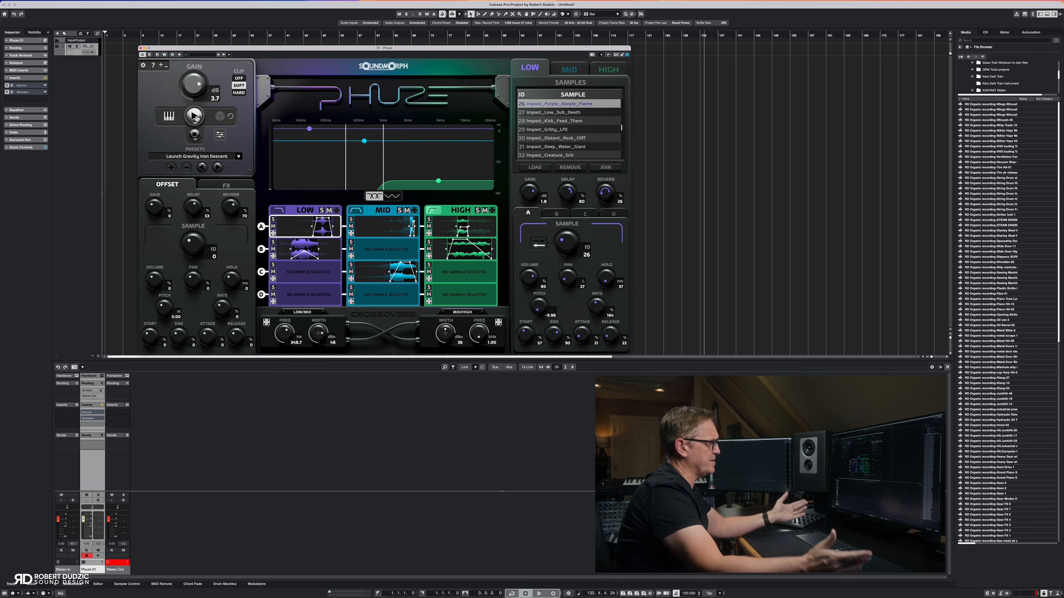
left_click(238, 157)
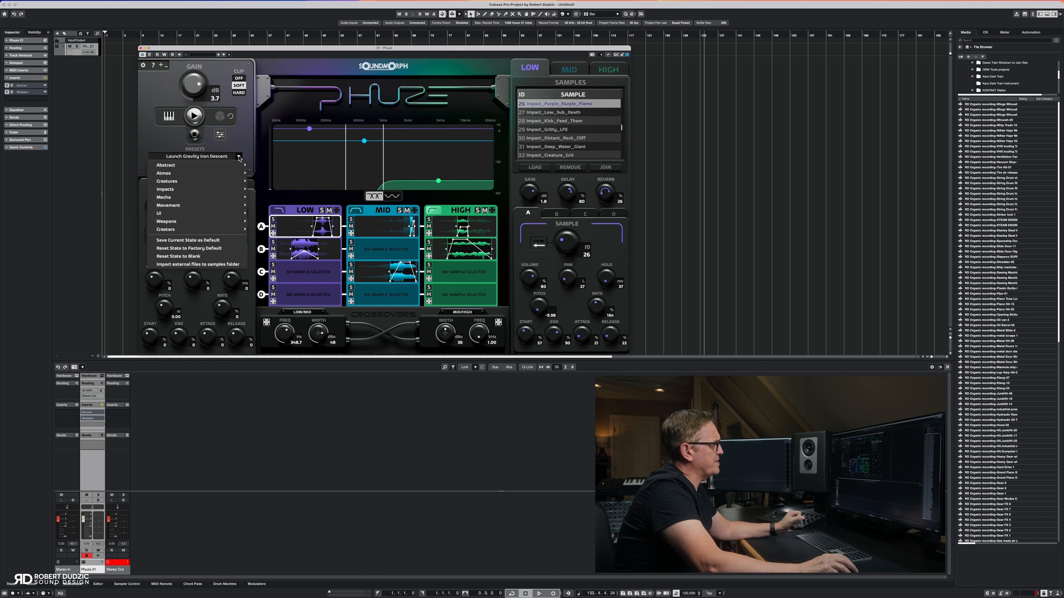
mouse_move(236, 166)
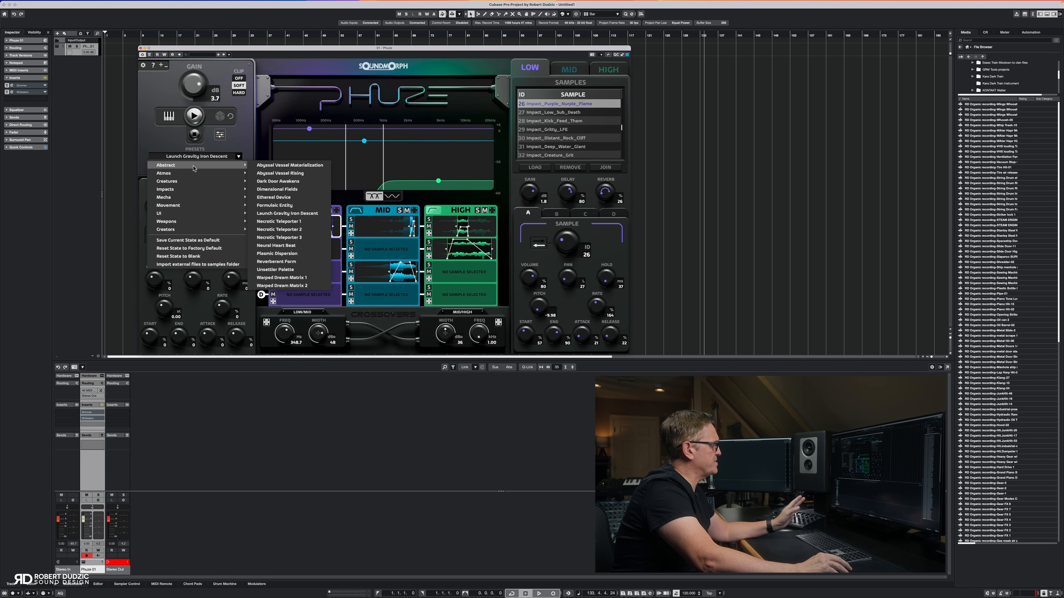
left_click(273, 166)
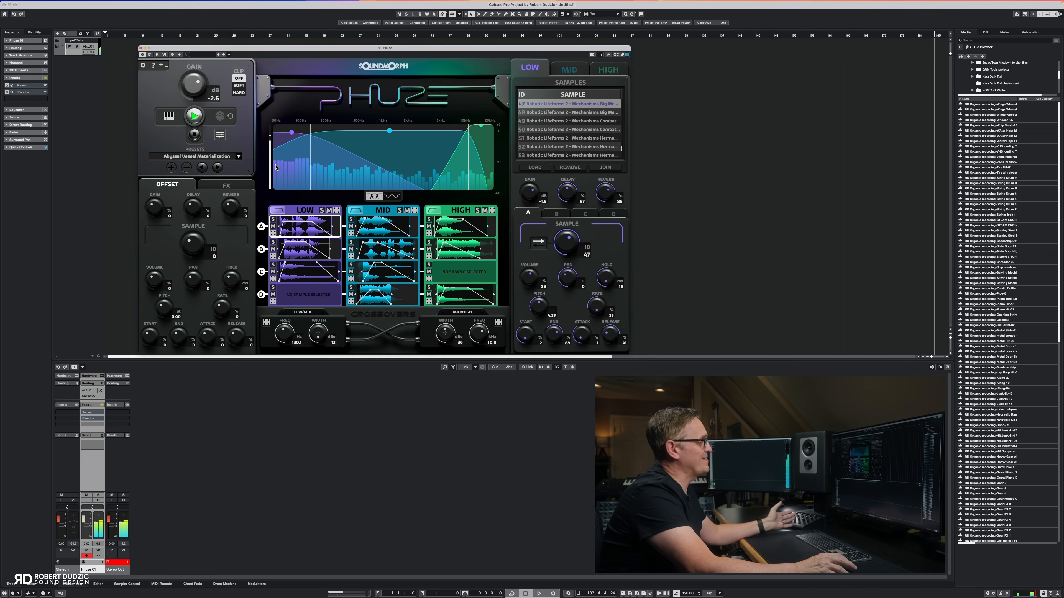
- Randomize the samples and parameters of the Abyssal Vessel Materialization preset three times while it plays
left_click(220, 117)
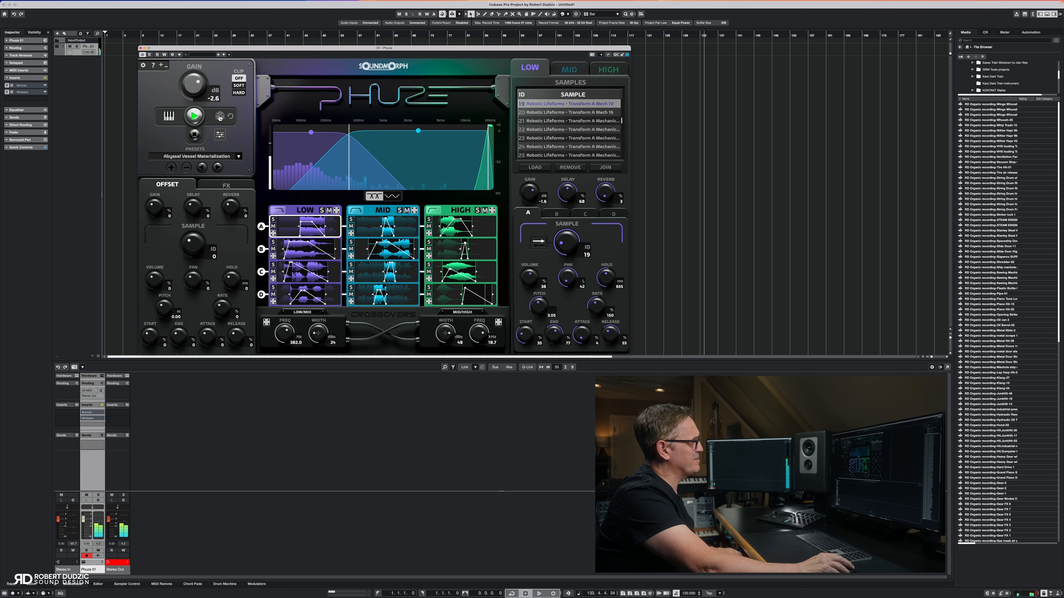
left_click(219, 117)
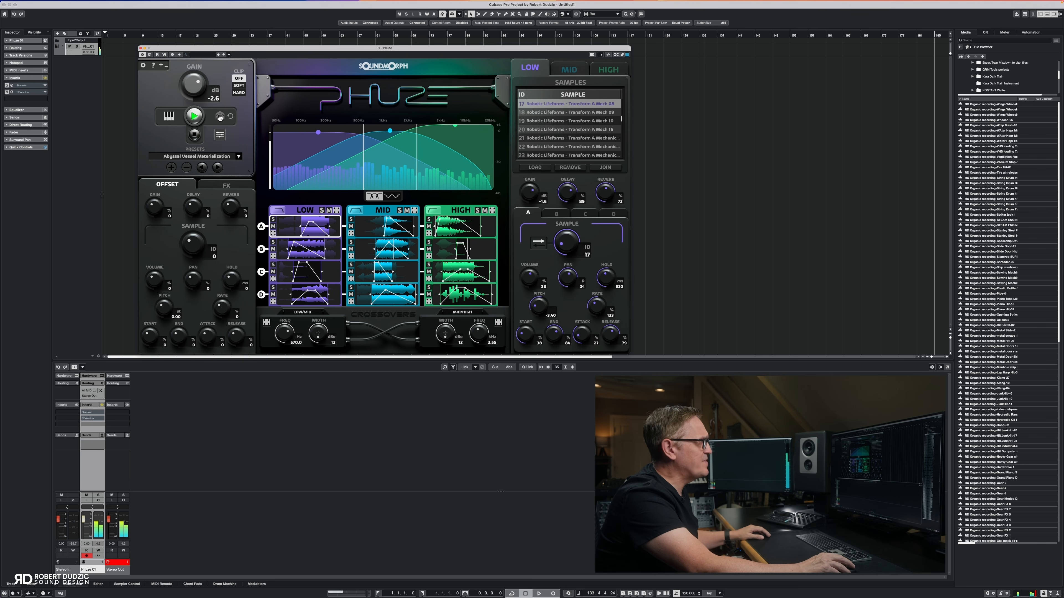
left_click(220, 117)
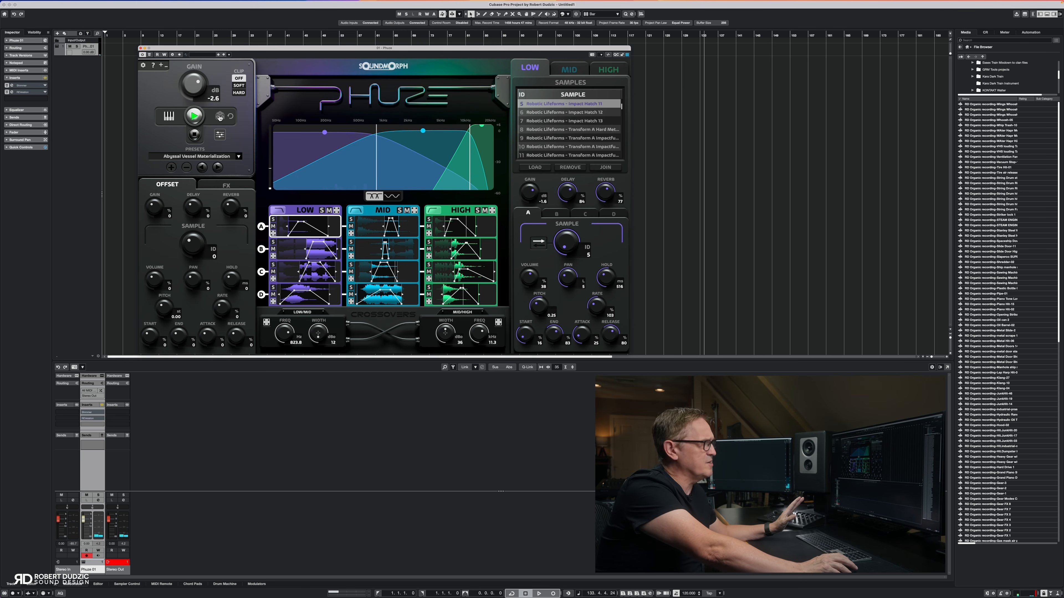
- Load the It Comes preset from the Atmos category and randomize its samples and parameters once
left_click(238, 157)
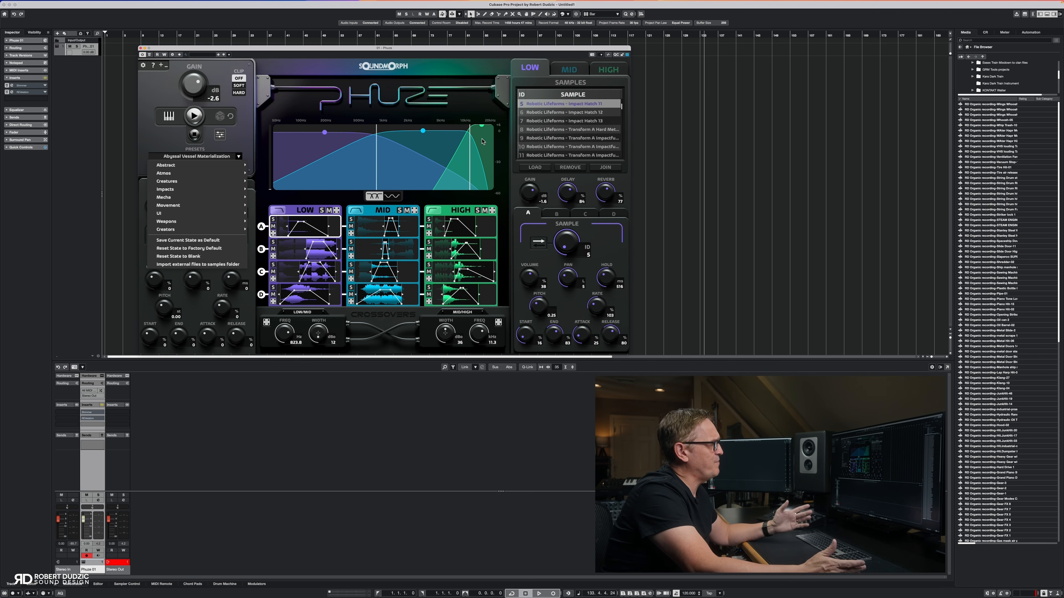
left_click(239, 157)
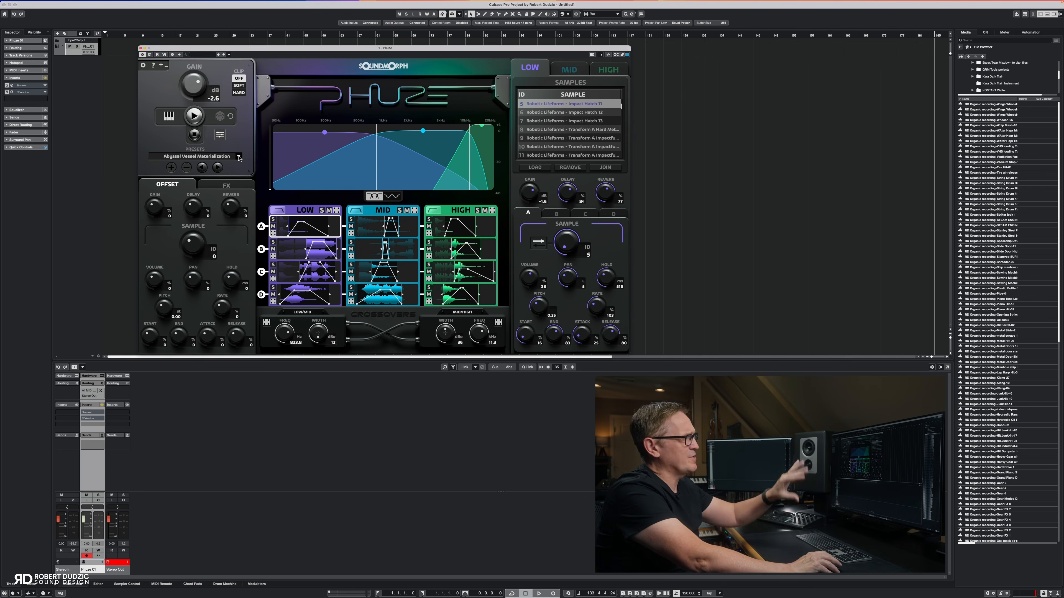
left_click(239, 158)
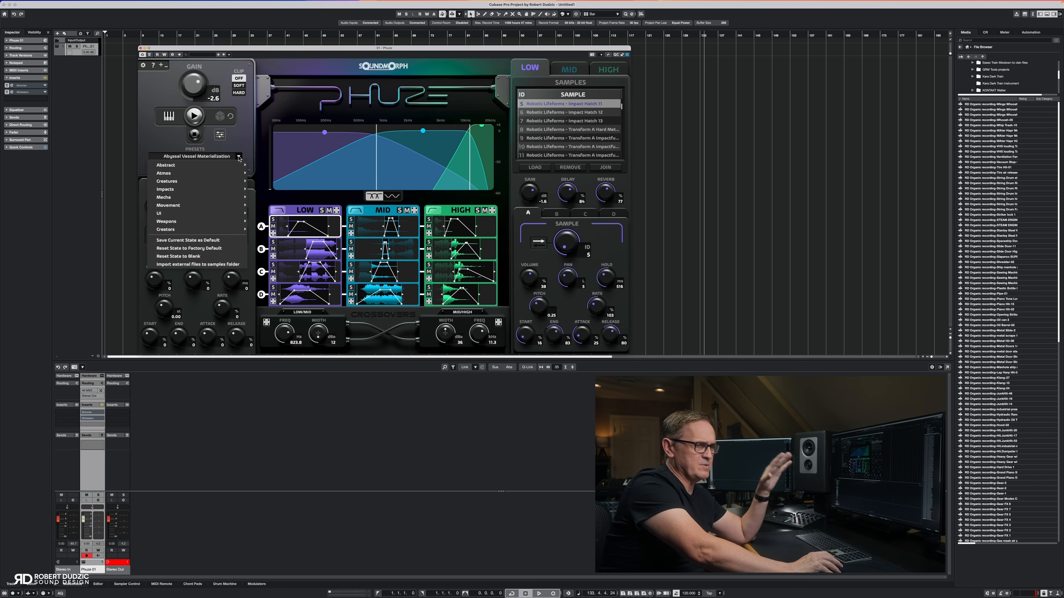
mouse_move(235, 170)
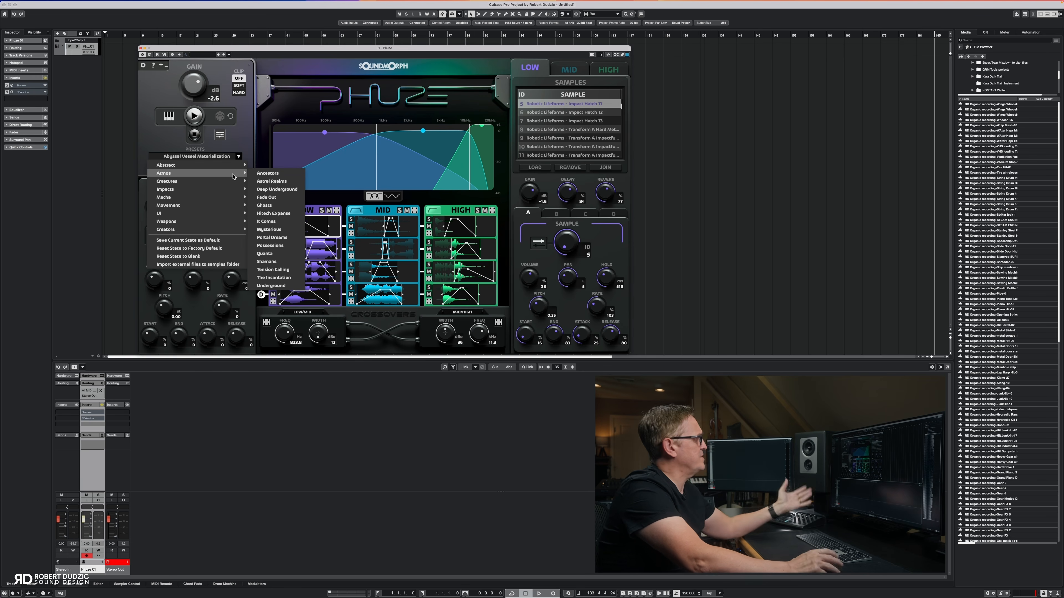
left_click(268, 222)
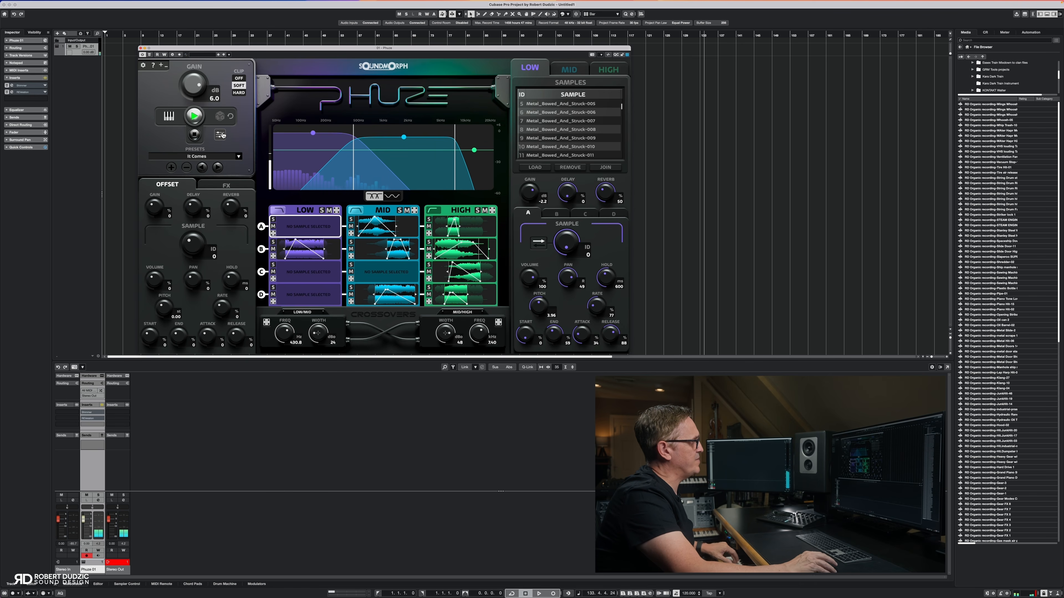
left_click(220, 117)
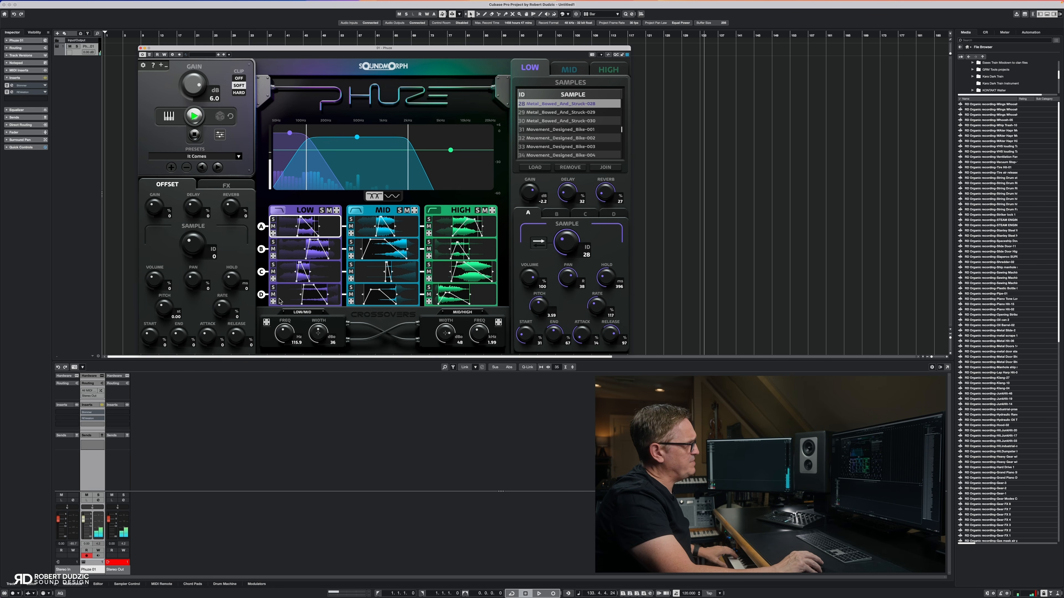
- Examine the samples and settings assigned to the Low band's slots and to the Mid and High bands
left_click(585, 212)
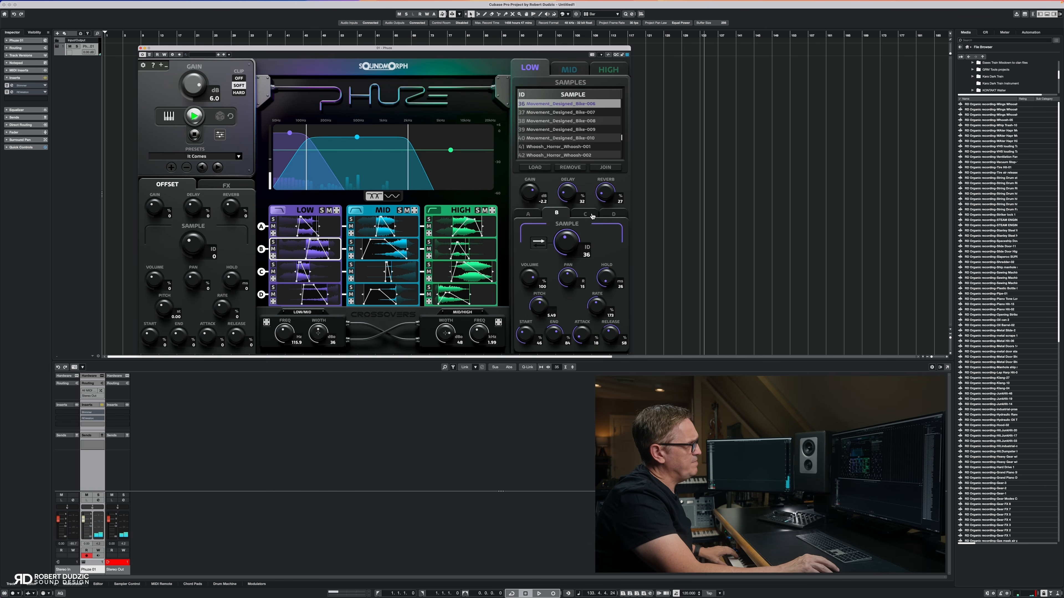
left_click(613, 214)
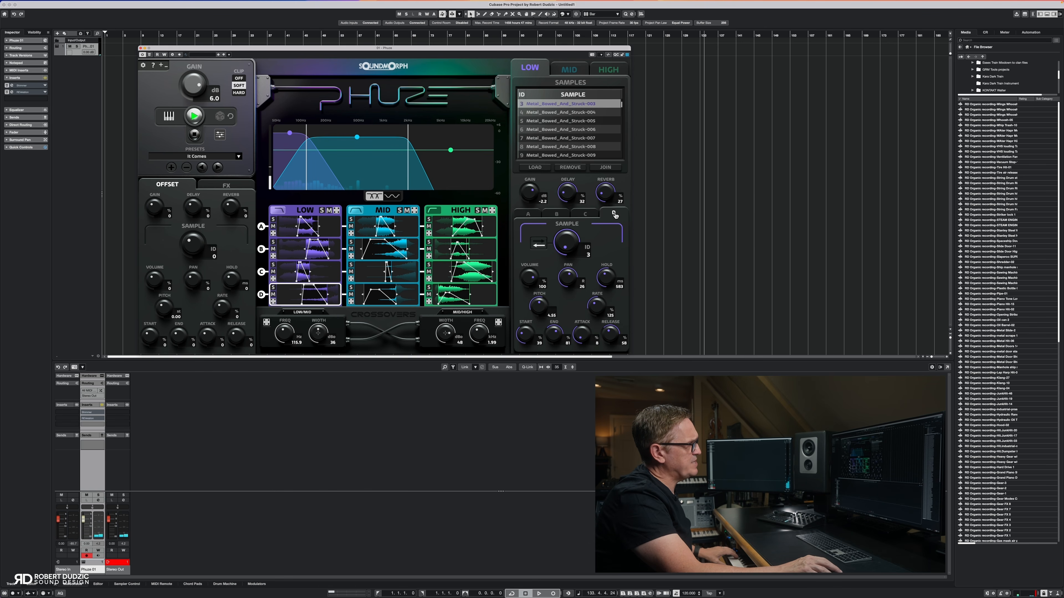
left_click(522, 215)
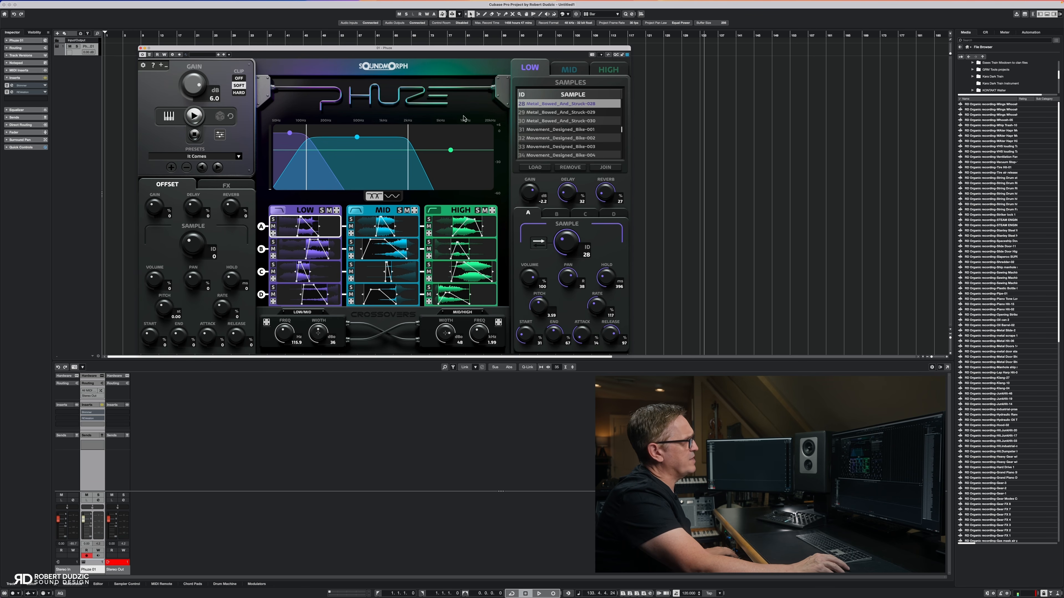
left_click(569, 70)
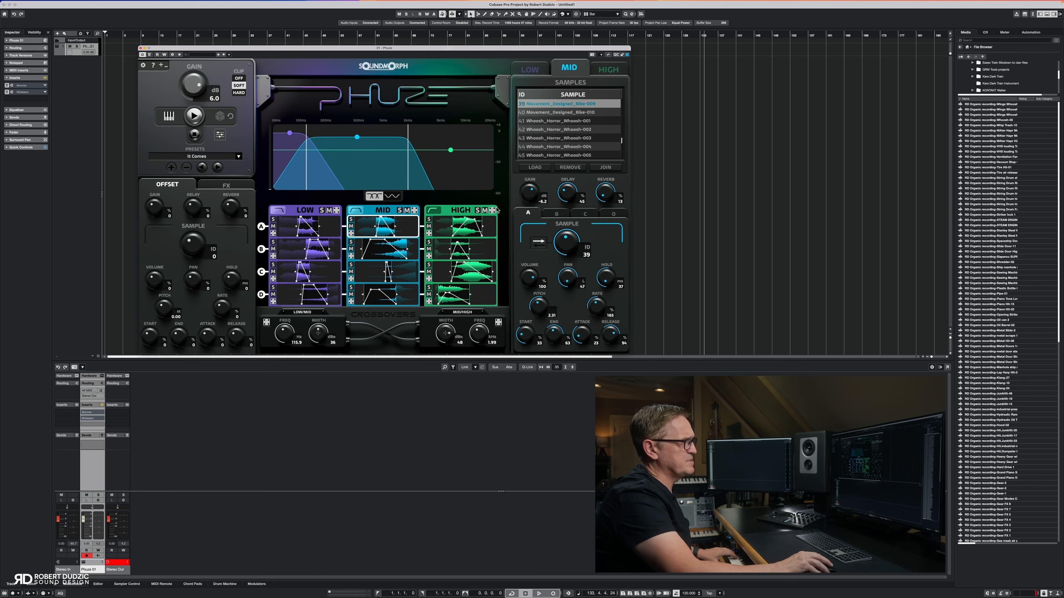
left_click(607, 71)
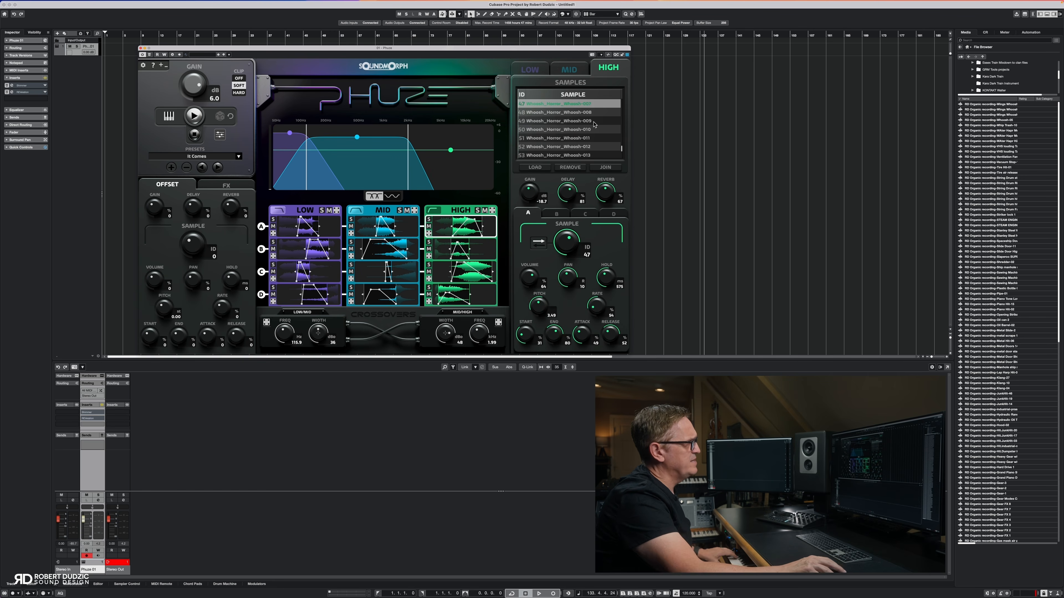
scroll(562, 105, "up", 1)
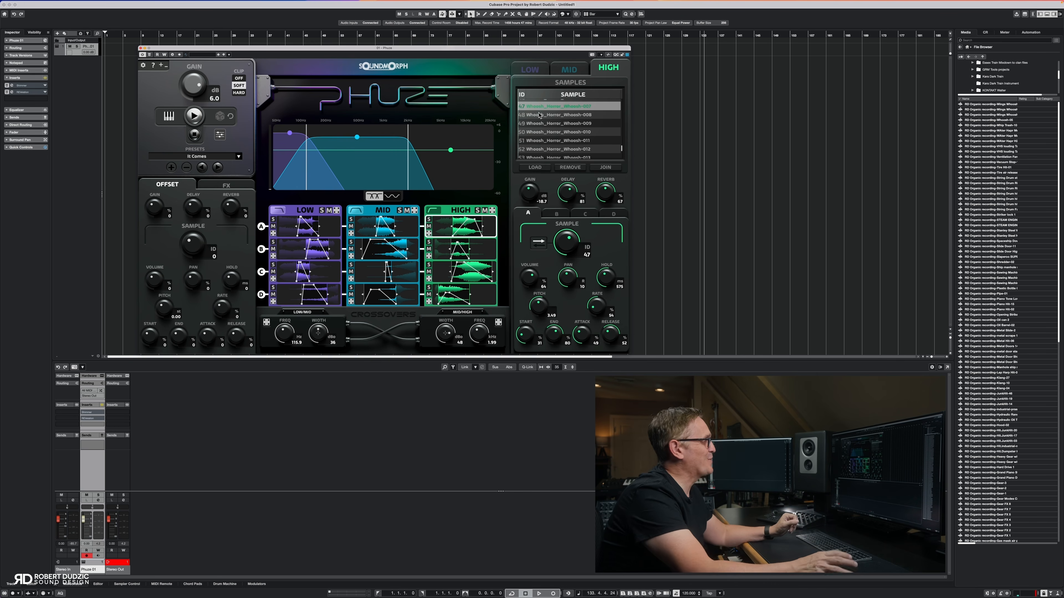
left_click(534, 68)
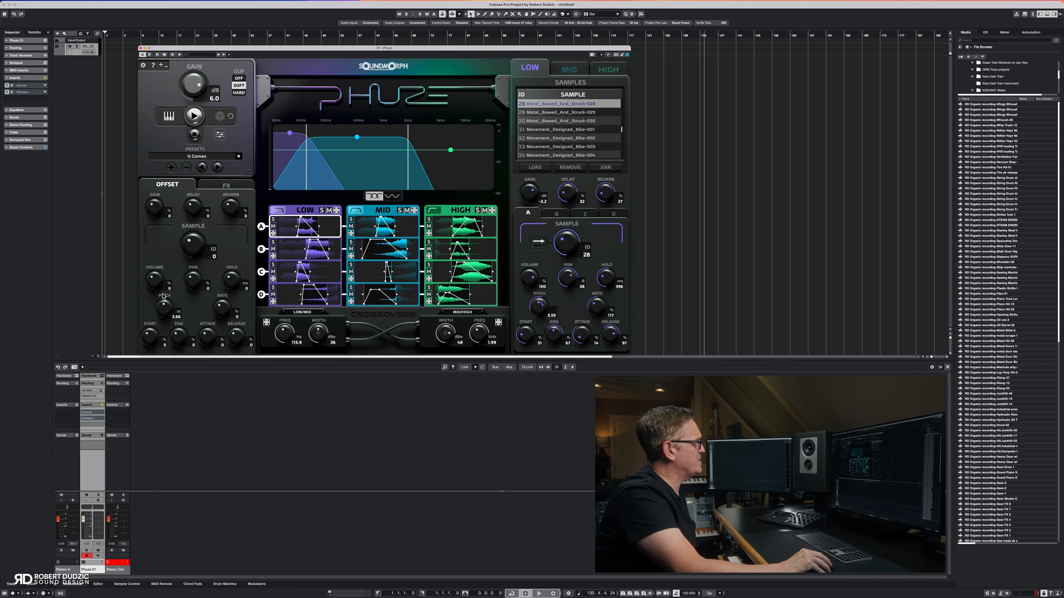
- Set the global offsets to start -50, end 29, attack 22 and release 39, and randomize the sound twice during playback
left_click_drag(153, 340, 234, 334)
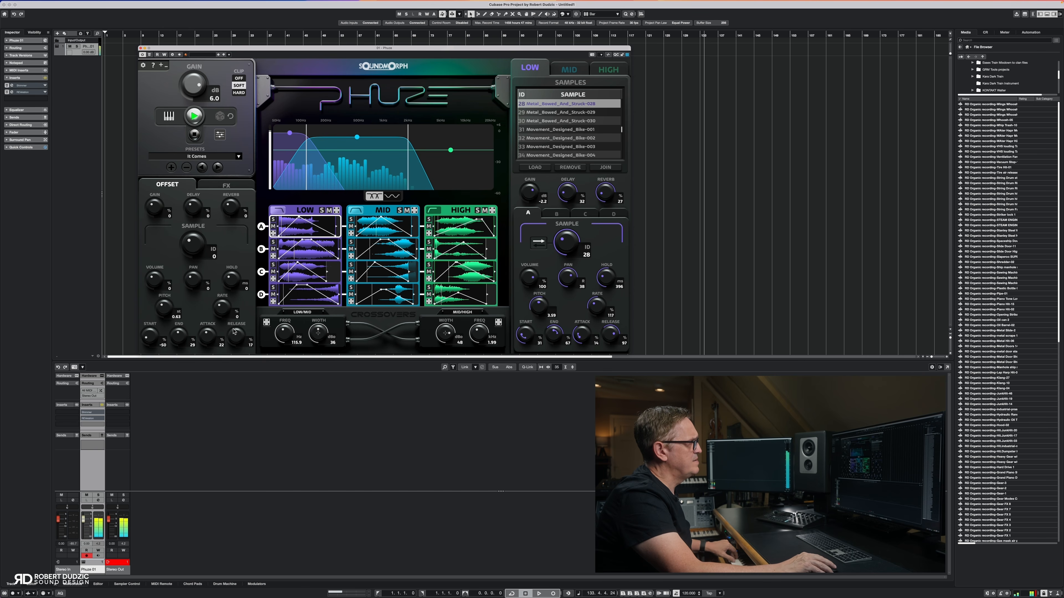
left_click(220, 117)
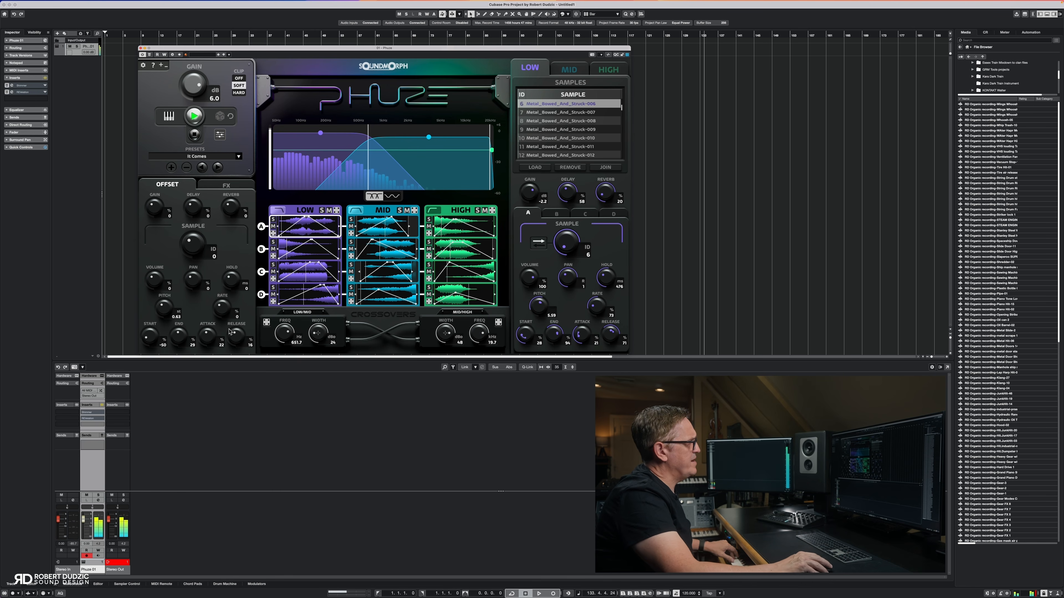
left_click_drag(235, 336, 235, 327)
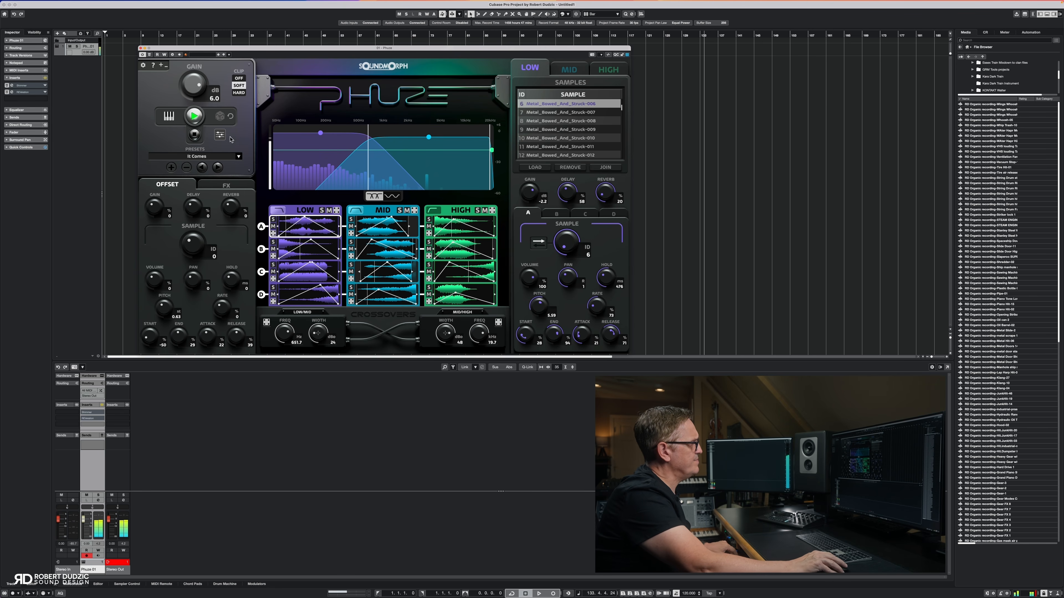
left_click(220, 117)
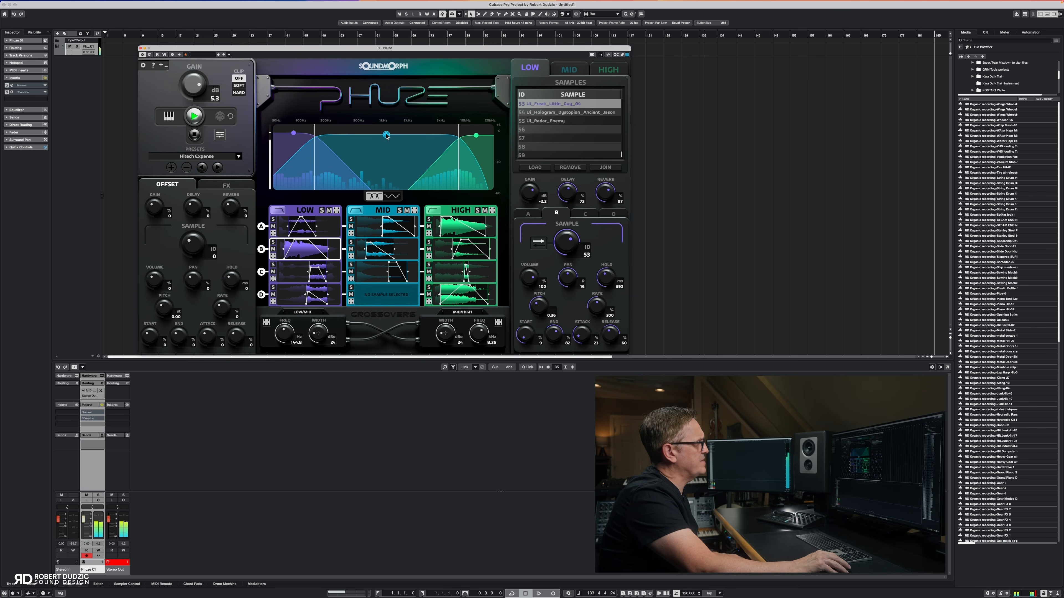
- In the Hitech Expanse preset's crossover graph, cut the High band's level strongly and try several Mid band levels, ending near full
left_click_drag(386, 135, 386, 145)
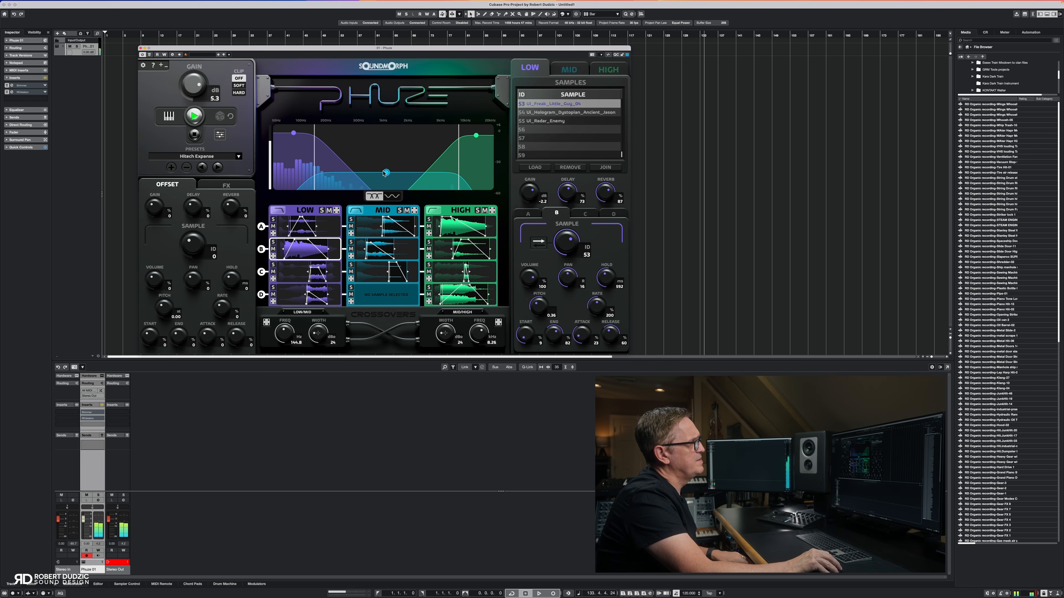
left_click_drag(383, 170, 383, 166)
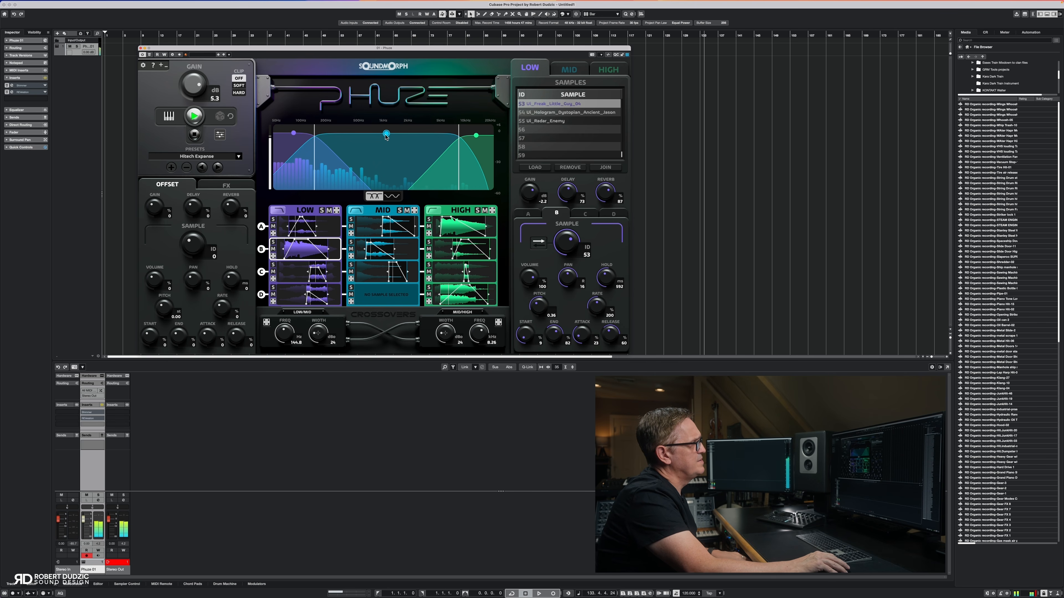
left_click_drag(386, 137, 390, 152)
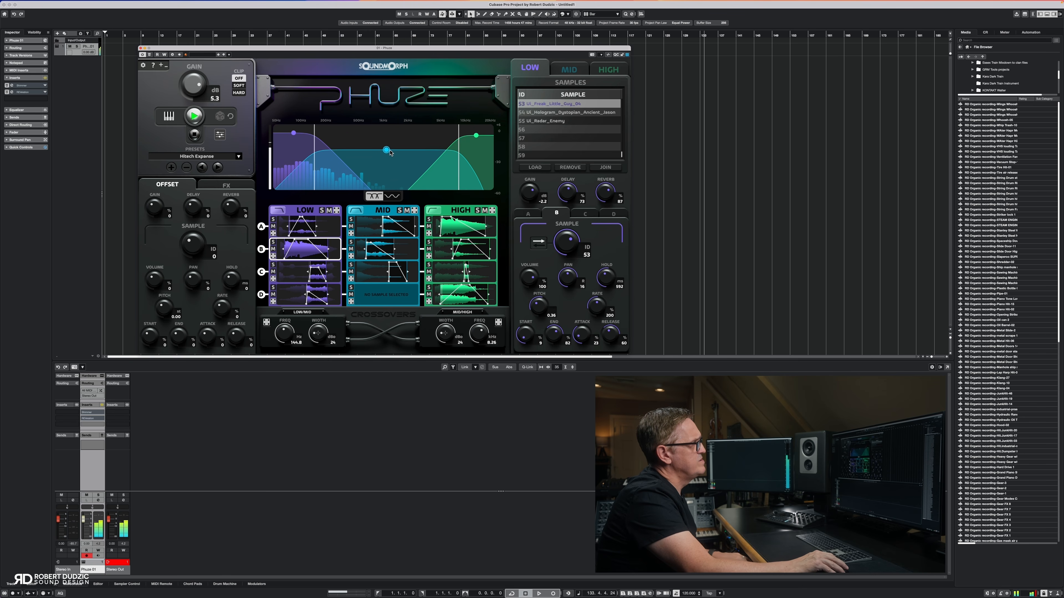
left_click_drag(477, 135, 477, 172)
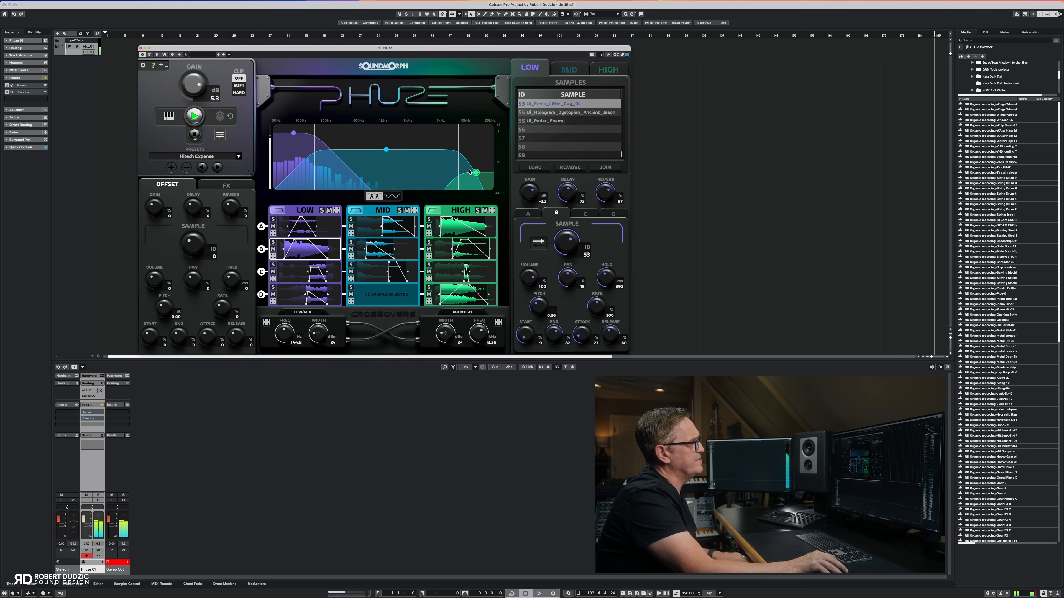
mouse_move(388, 150)
left_mouse_down()
mouse_move(387, 165)
mouse_move(388, 138)
left_mouse_up()
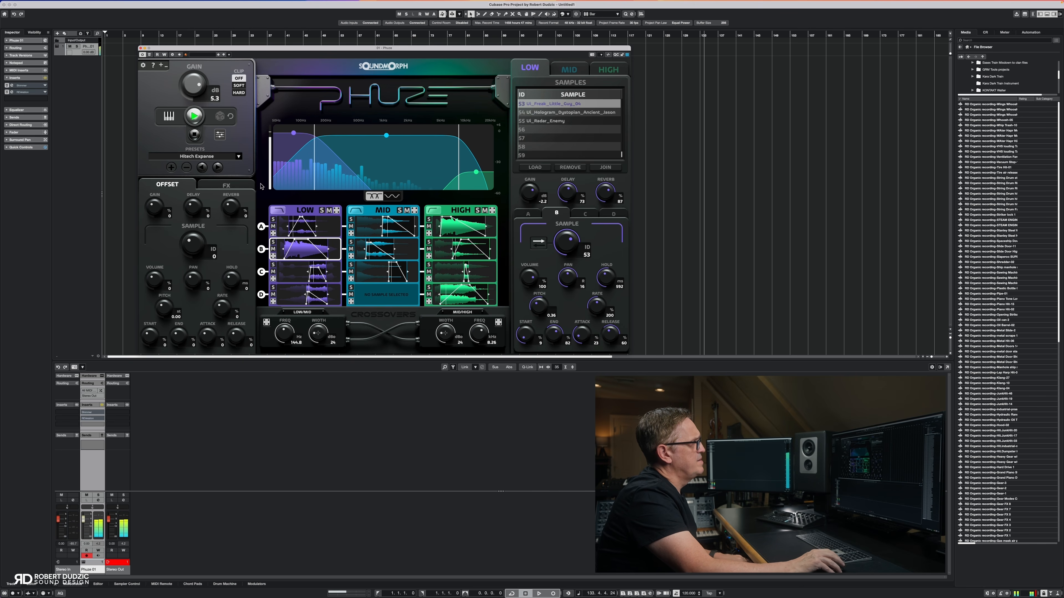
- Open the Shimmer insert on the Phuze track, move its window clear below the synth, and raise its mix to 84%
left_click(235, 186)
left_click(167, 184)
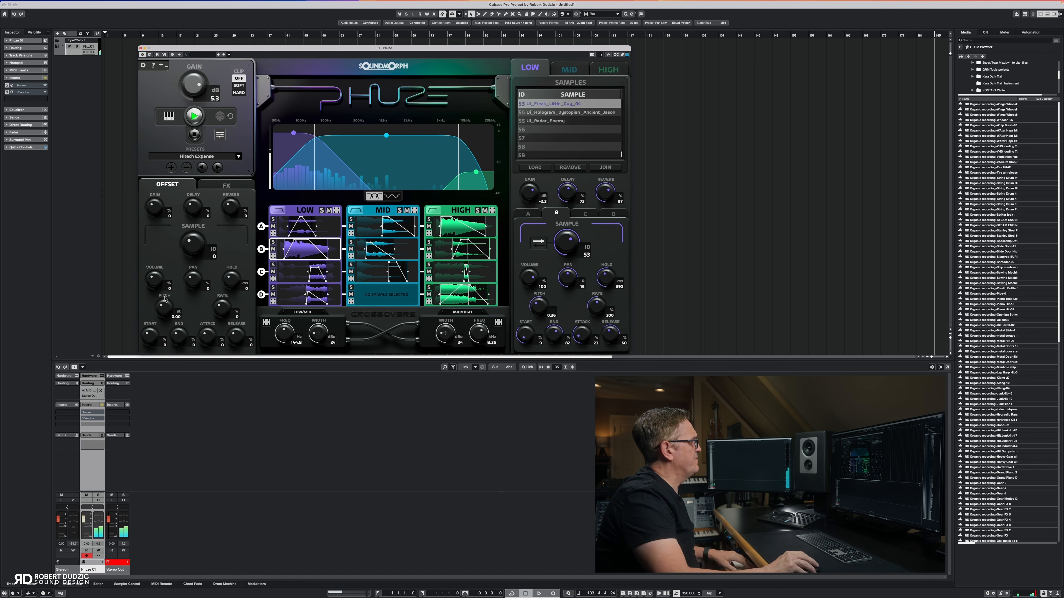
left_click(86, 413)
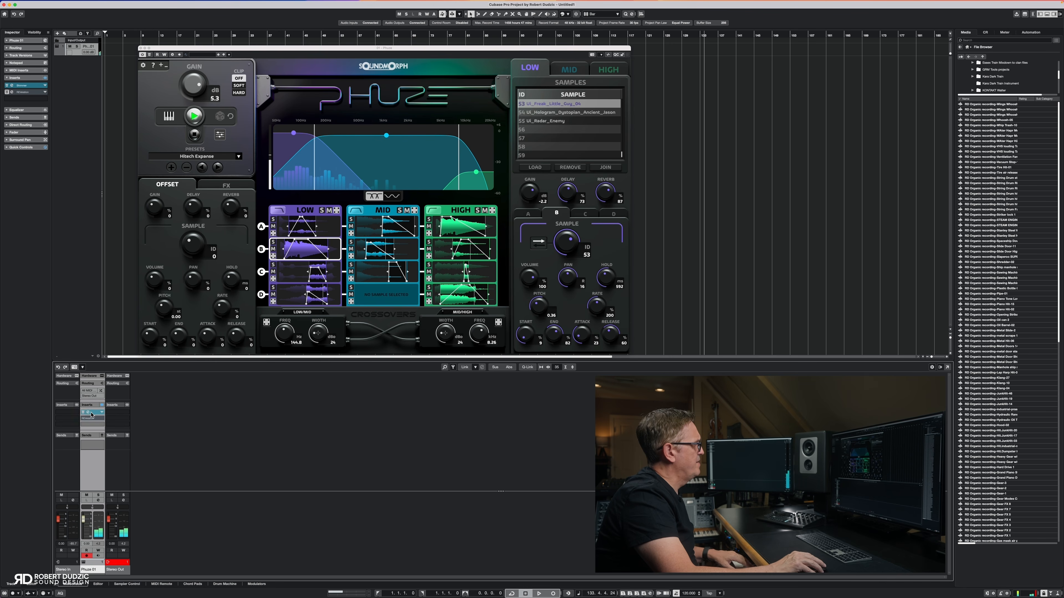
left_click(89, 413)
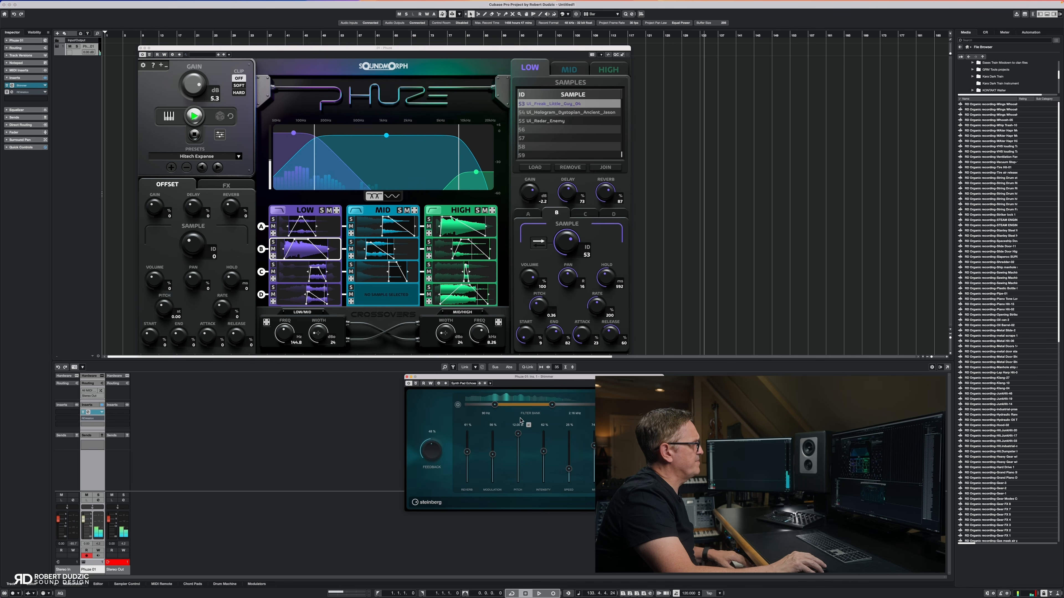
left_click_drag(568, 381, 331, 386)
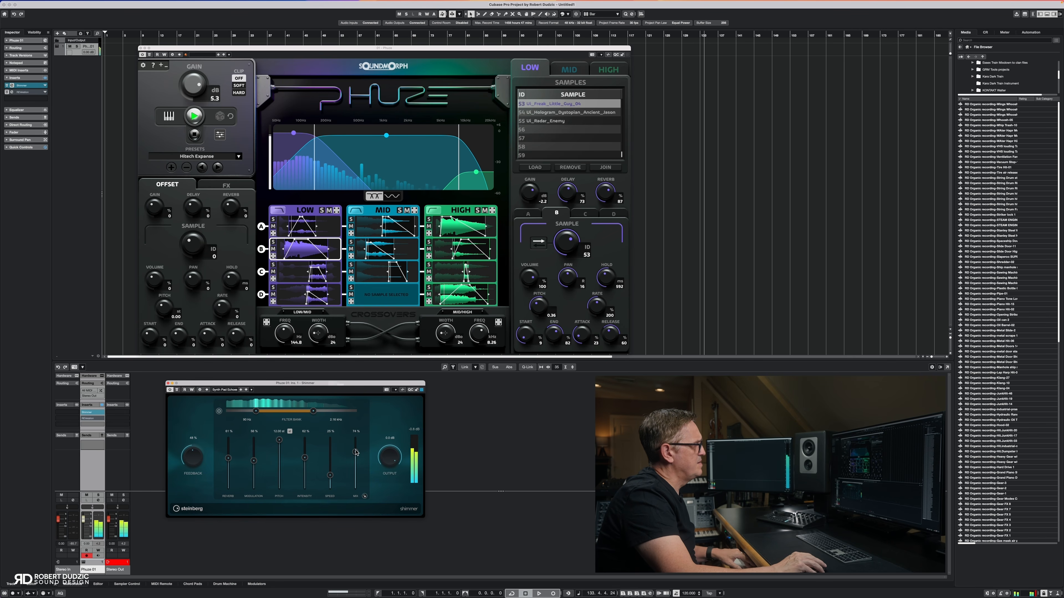
left_click_drag(356, 452, 356, 449)
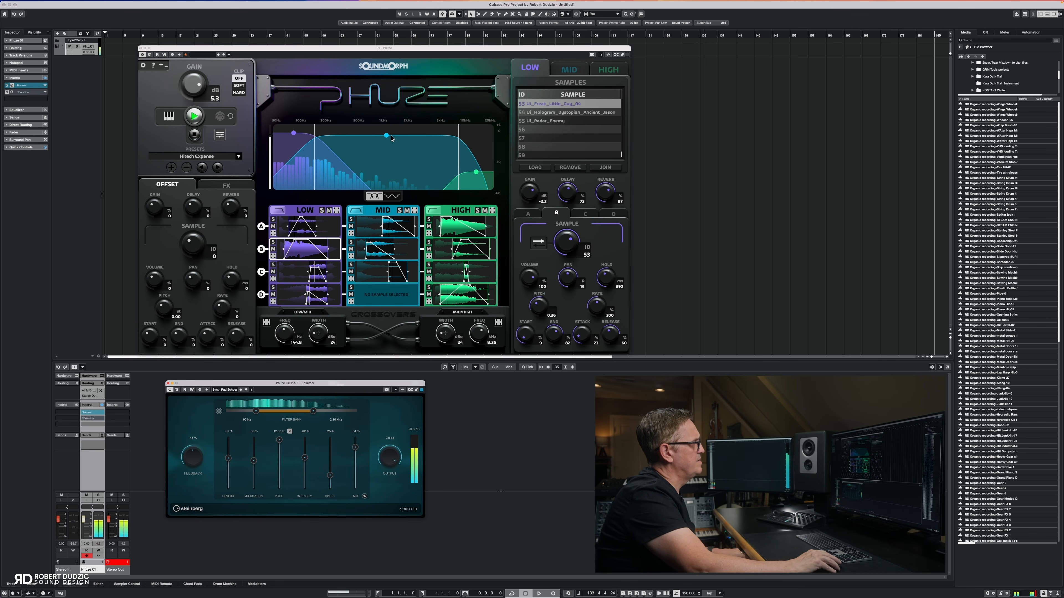
- In the crossover graph, lower the Mid band and raise the High band so both sit at about half level
left_click_drag(387, 138, 386, 162)
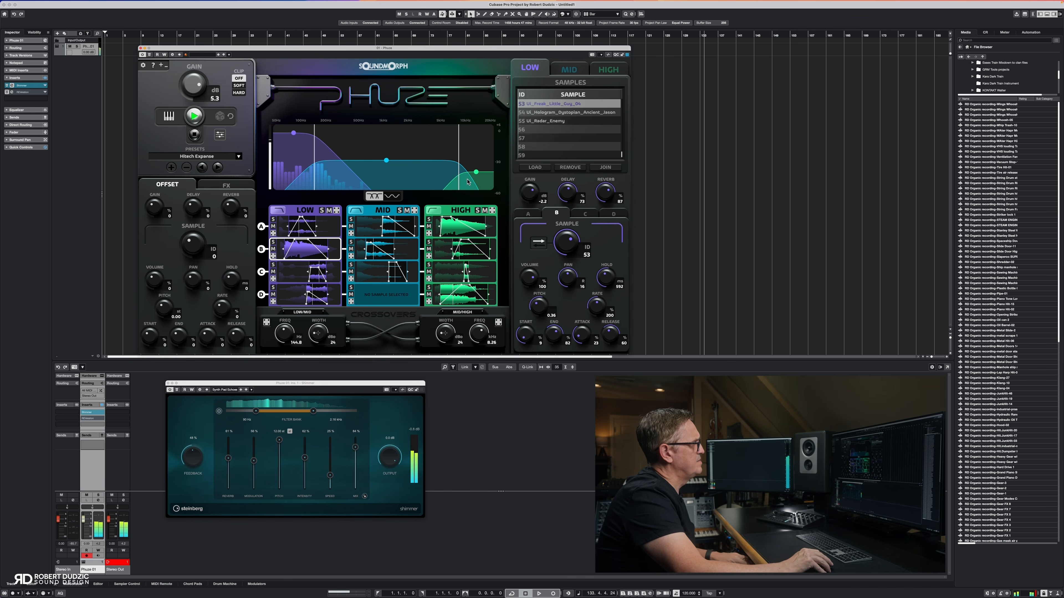
mouse_move(476, 171)
left_mouse_down()
mouse_move(476, 142)
mouse_move(476, 160)
left_mouse_up()
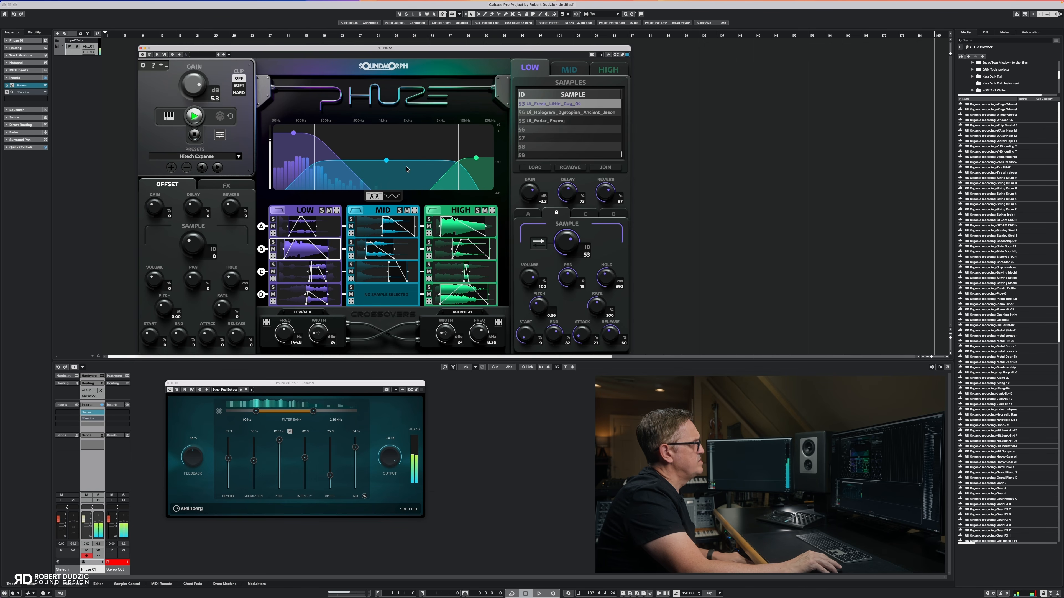
mouse_move(386, 160)
left_mouse_down()
mouse_move(386, 145)
mouse_move(385, 157)
left_mouse_up()
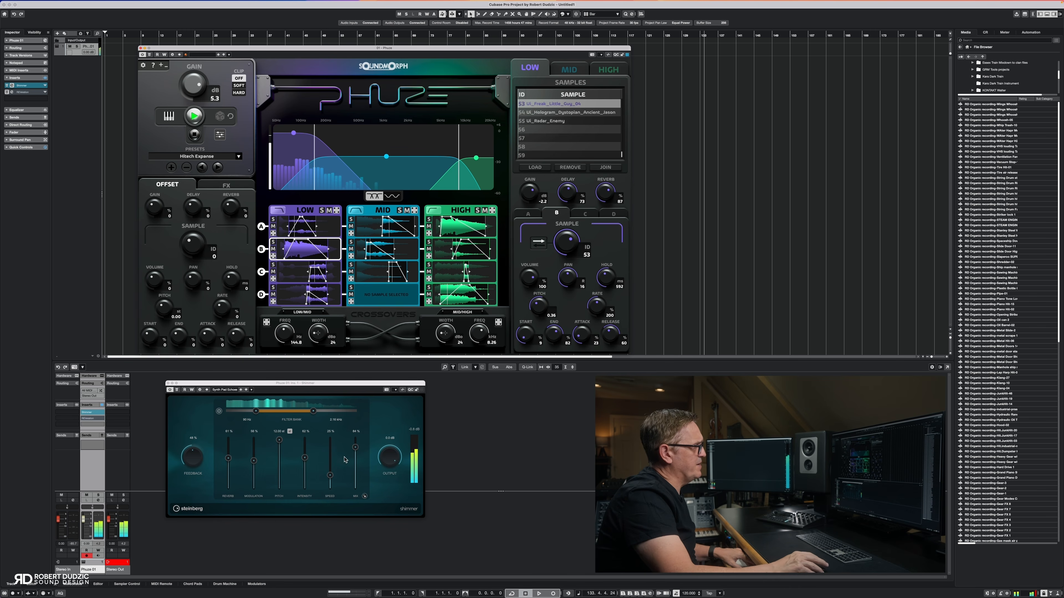
- Reduce the Shimmer mix and close its window, and set the REVelation reverb insert's mix to 22%
left_click_drag(355, 449, 356, 458)
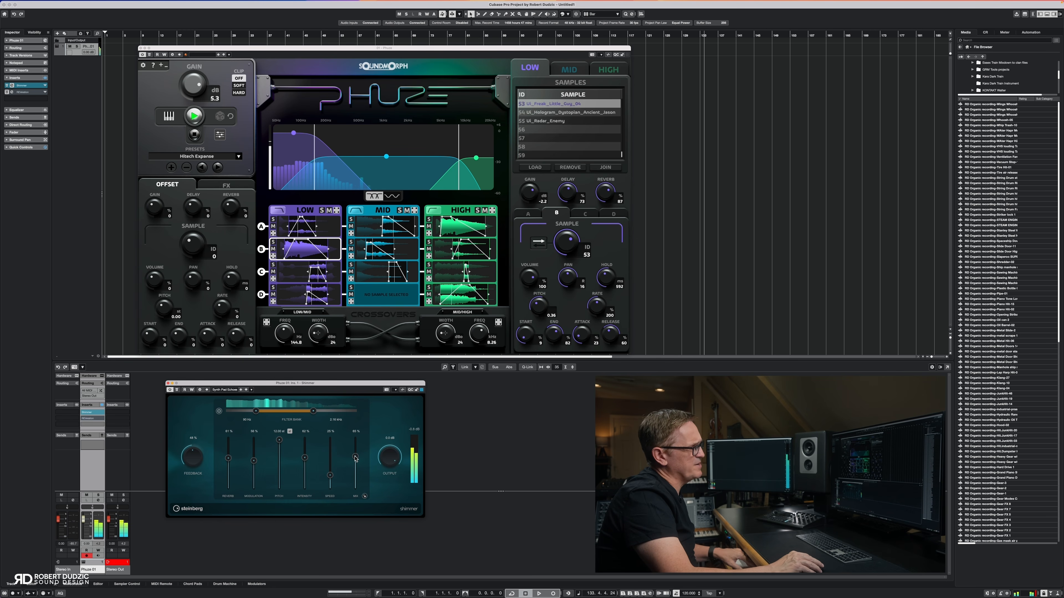
left_click(168, 383)
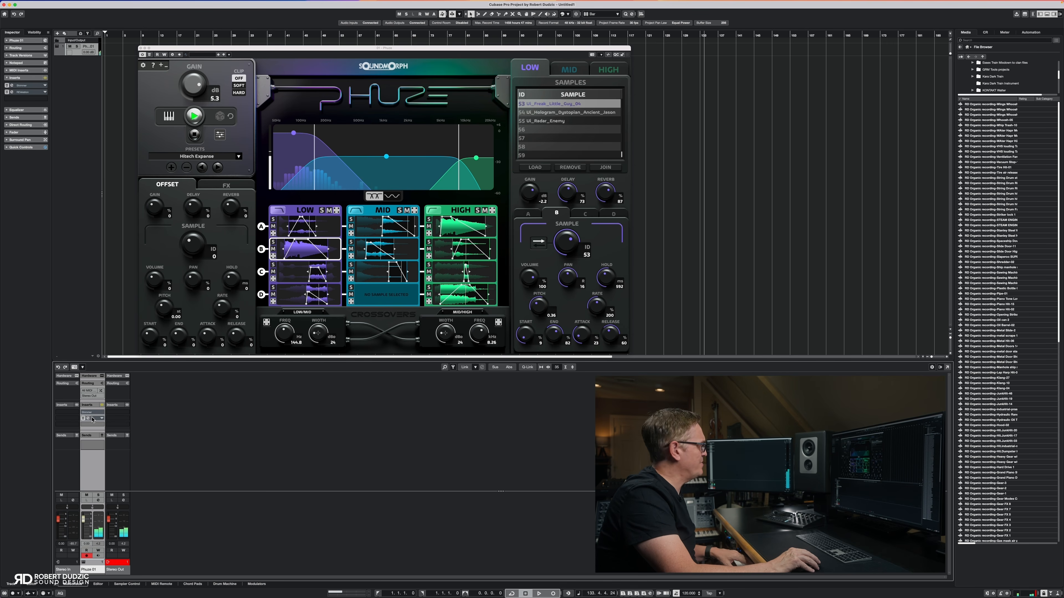
left_click(92, 420)
left_click(84, 419)
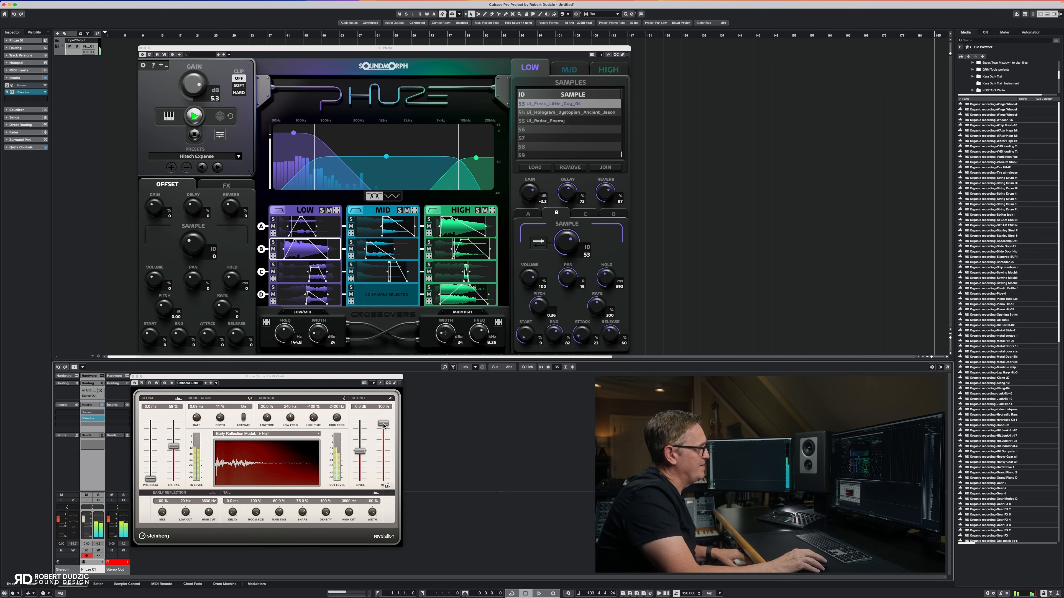
left_click_drag(383, 425, 384, 468)
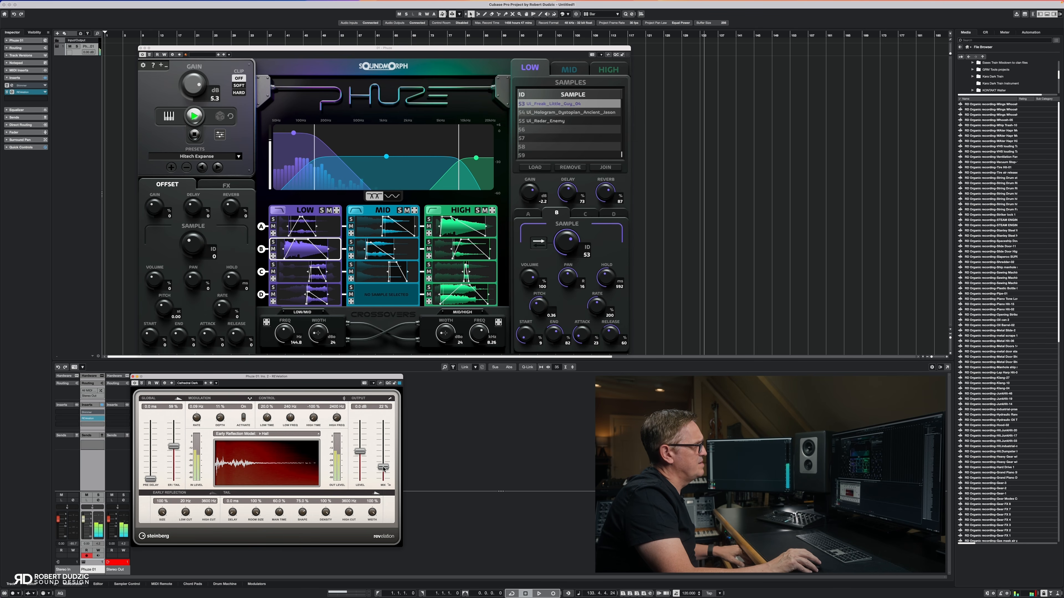
- Raise the Mid and High band levels well above half, and advance two presets to Mysterious
left_click_drag(387, 157, 386, 147)
left_click_drag(476, 159, 477, 137)
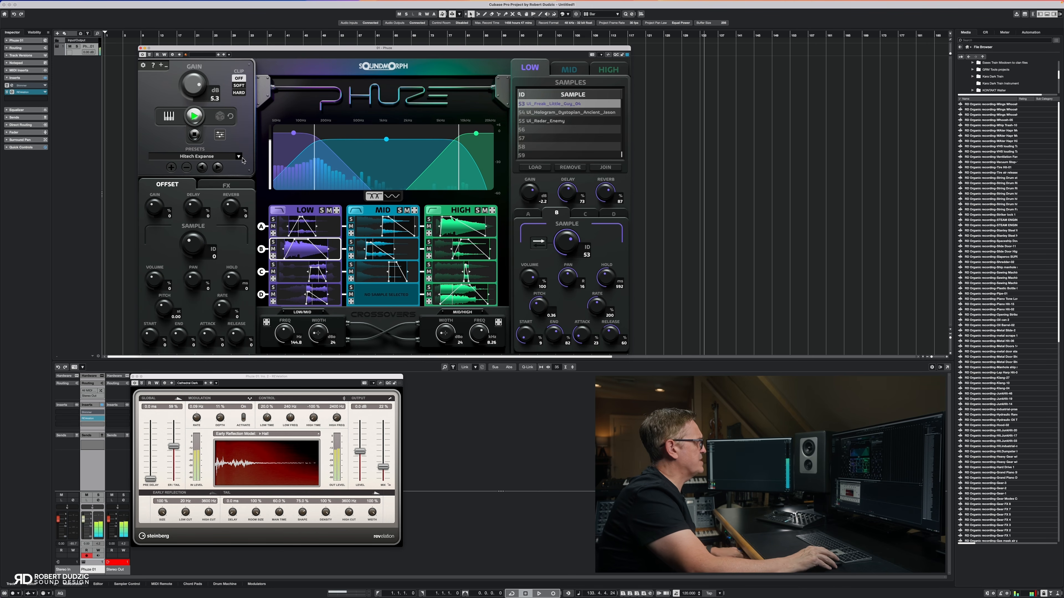
left_click(217, 167)
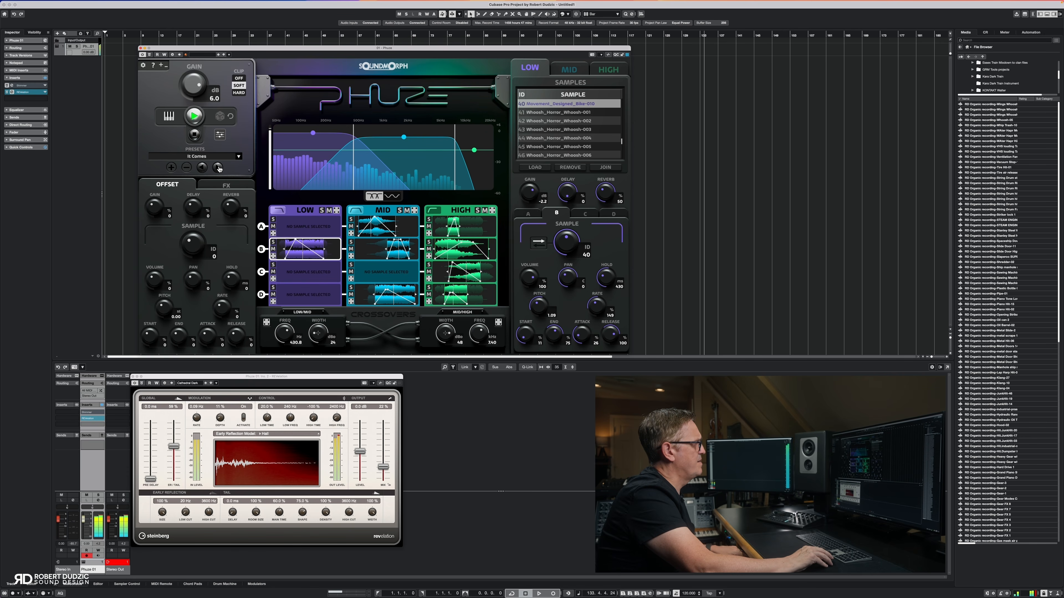
left_click(218, 168)
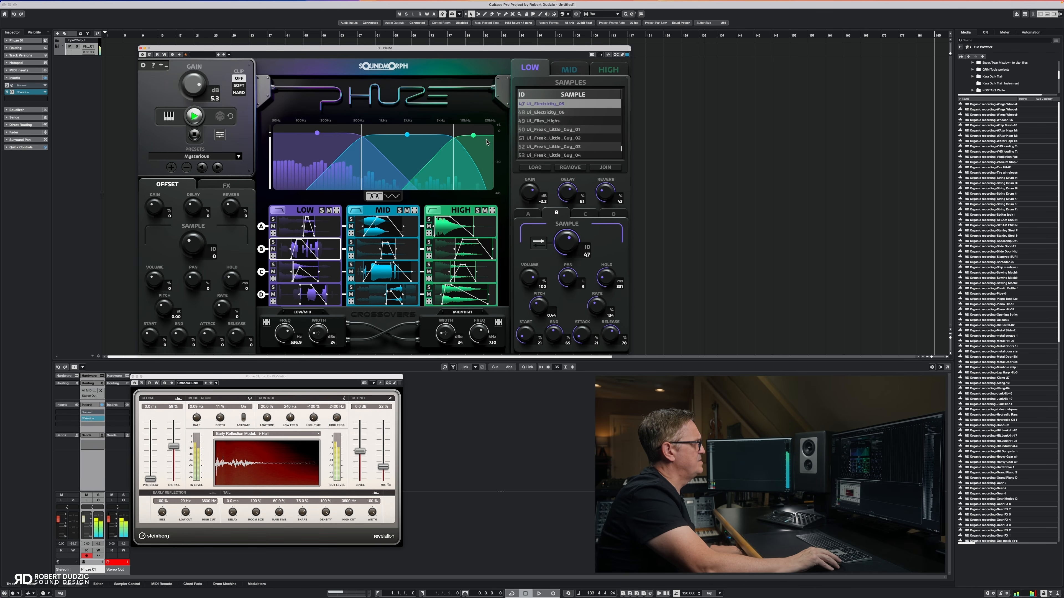
- In the Mysterious preset's crossover graph, lower the High band to about half level and the Mid band further below it
left_click_drag(474, 138, 473, 160)
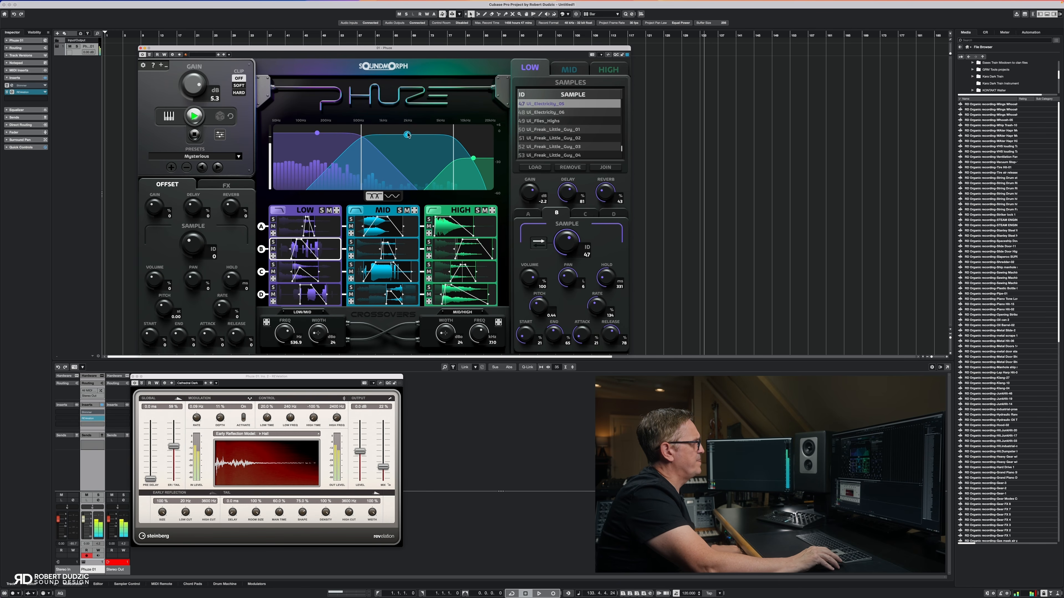
left_click_drag(406, 133, 407, 167)
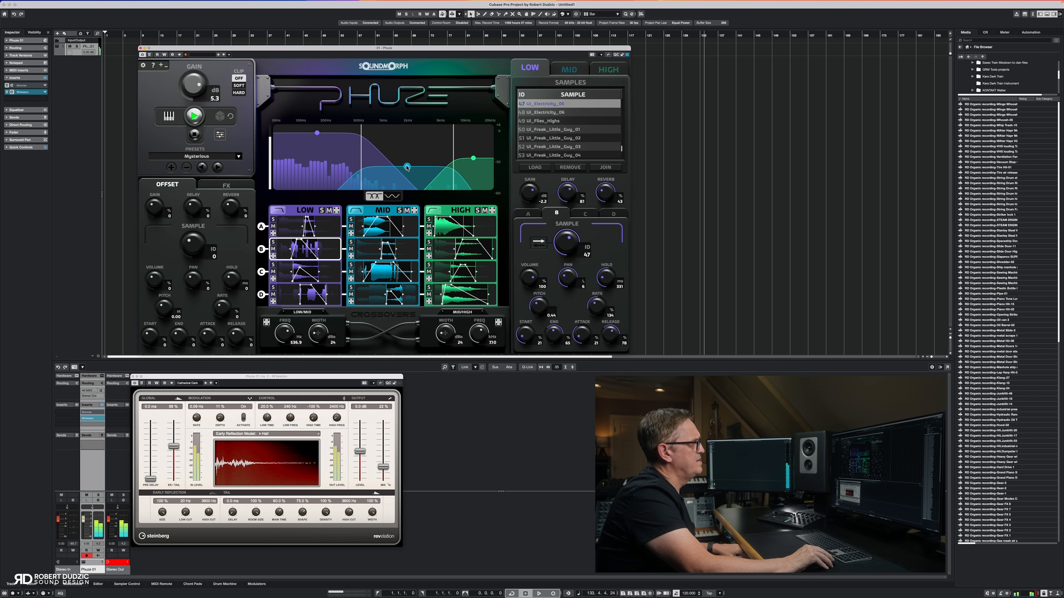
left_click_drag(406, 166, 407, 171)
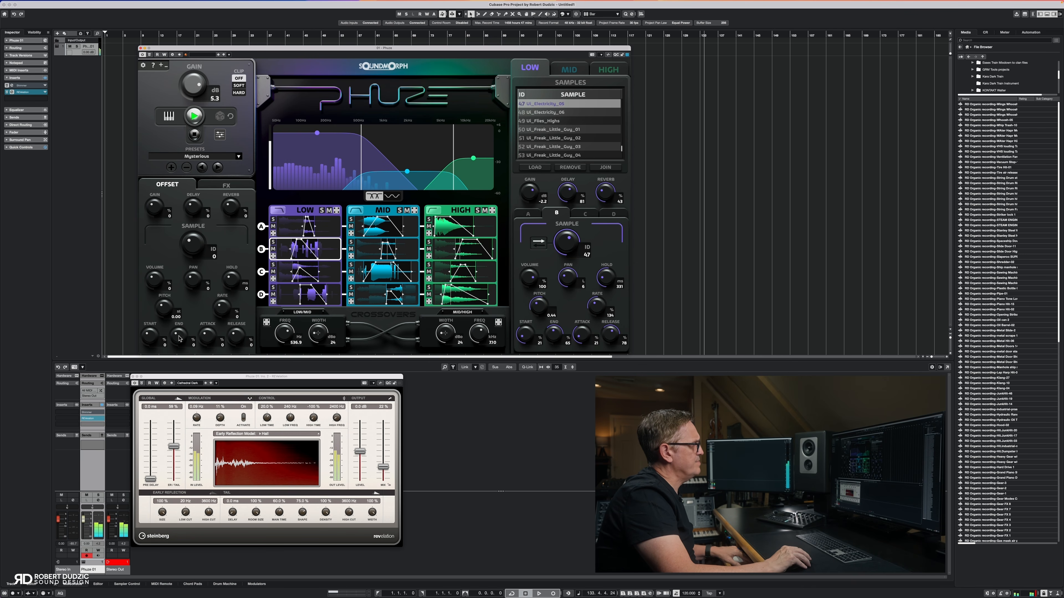
- Set the global offsets to start -34, end 19, attack 5 and release 43, and stop playback
left_click_drag(146, 337, 146, 349)
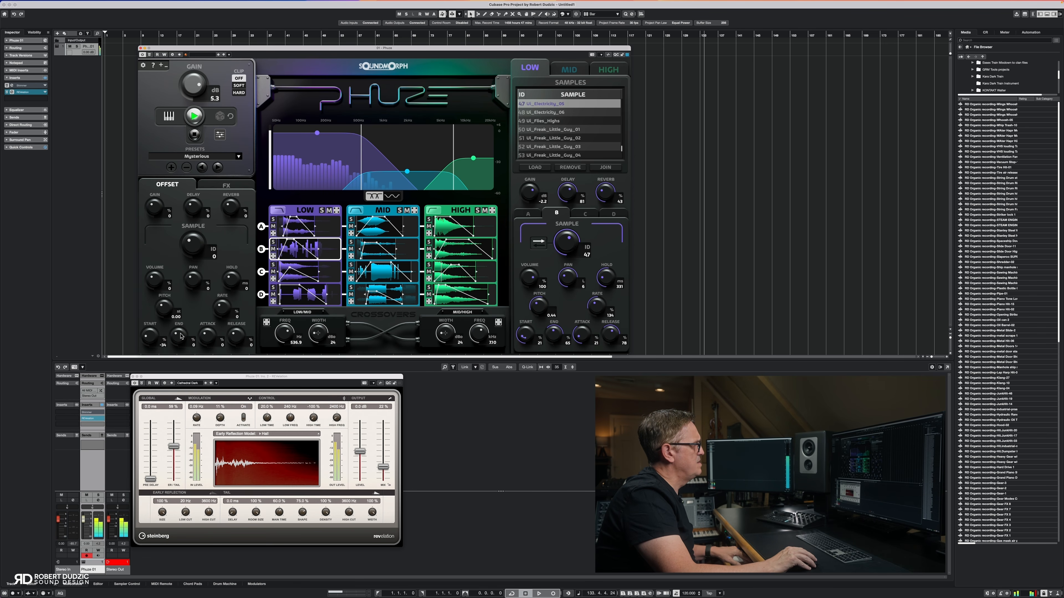
left_click_drag(175, 344, 233, 319)
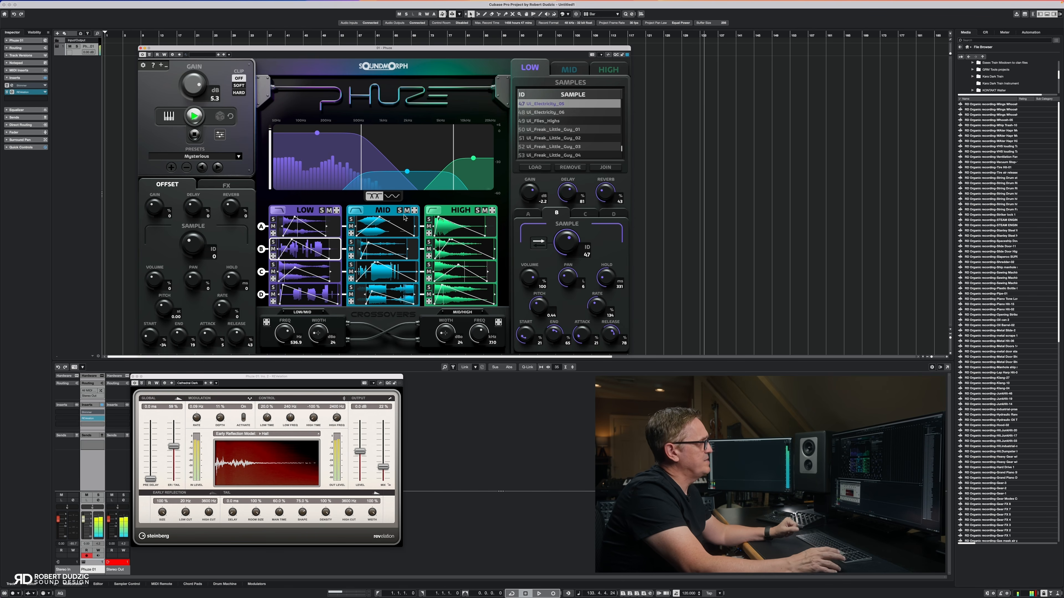
left_click(194, 135)
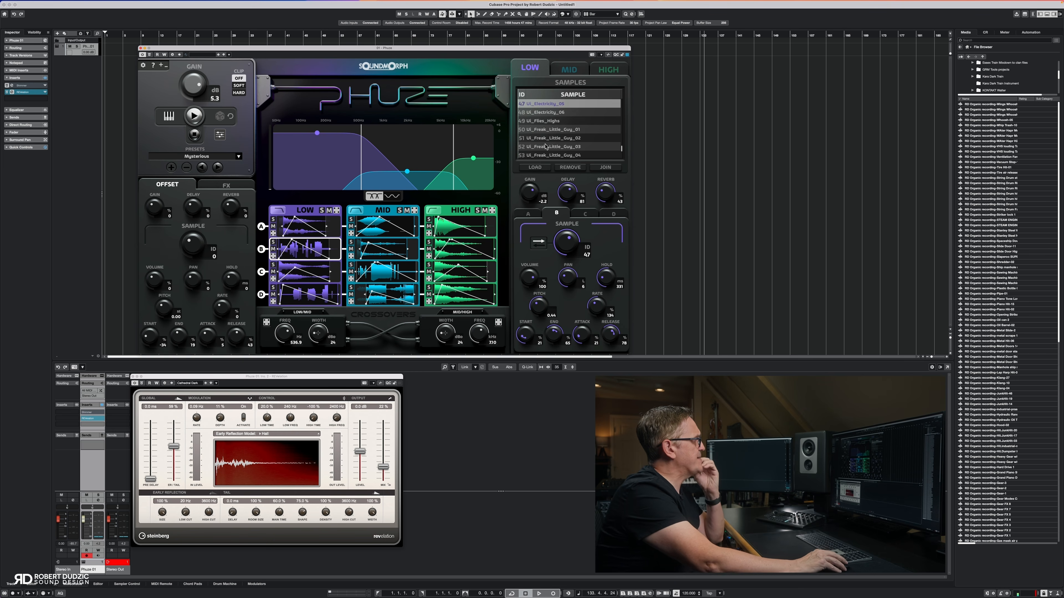
- Replace all of the Low band's samples with a large range of RD Organic recording files from the file browser
scroll(543, 147, "down", 3)
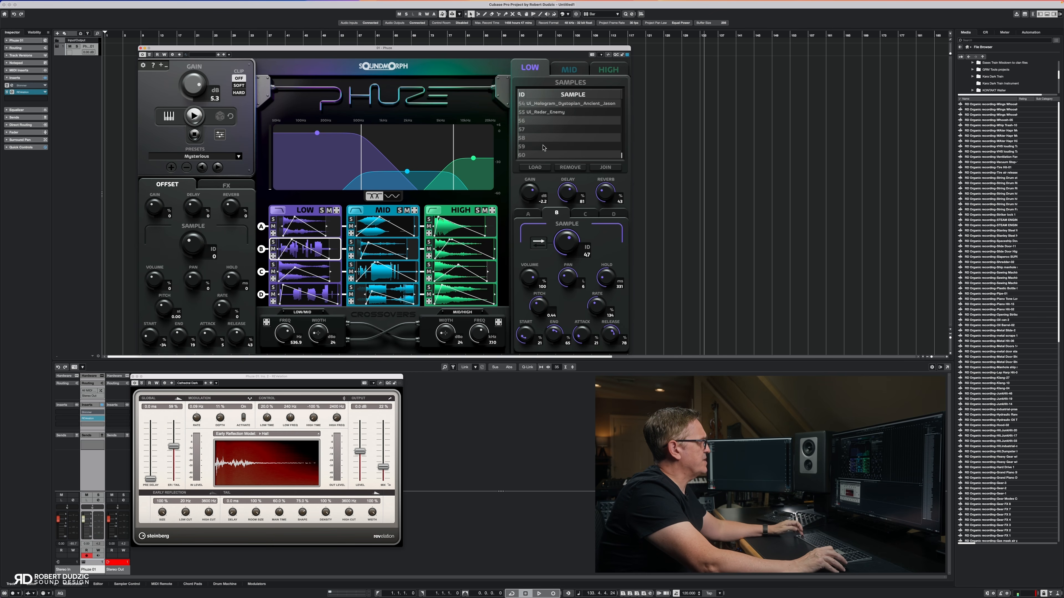
left_click(530, 157, "shift")
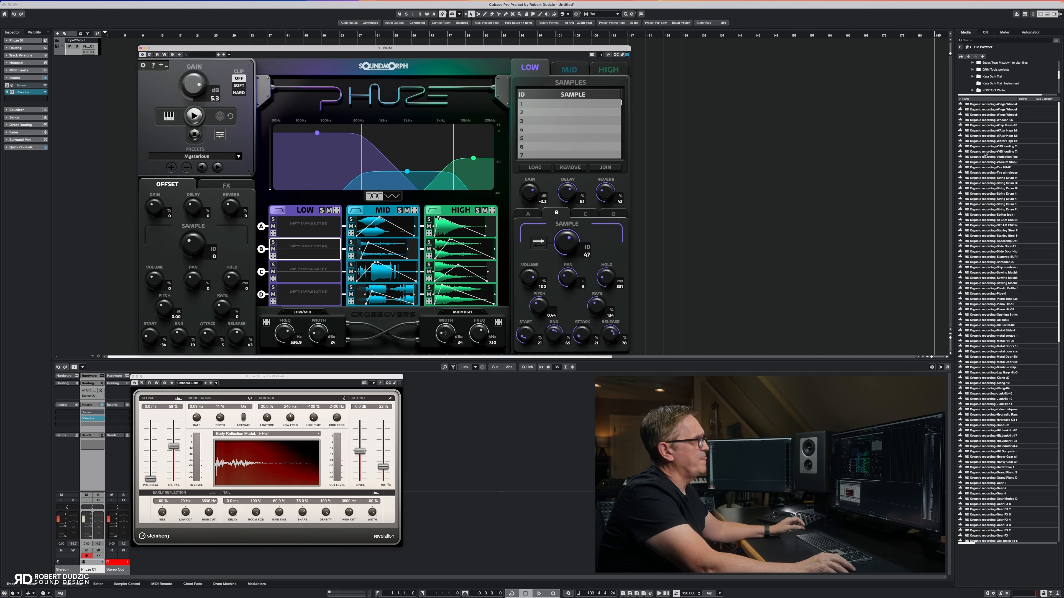
left_click(982, 104)
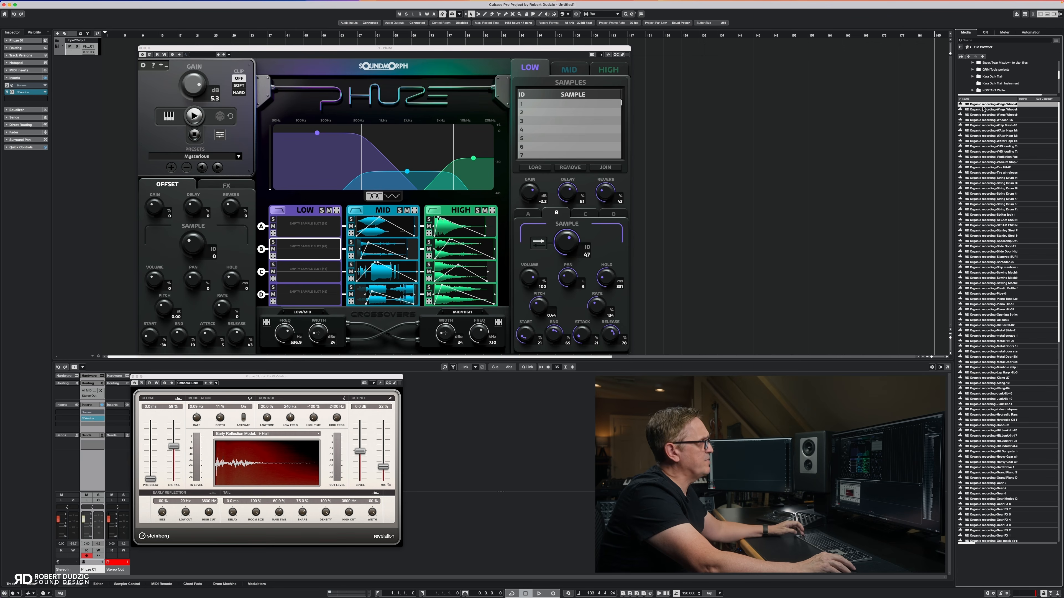
left_click(988, 477, "shift")
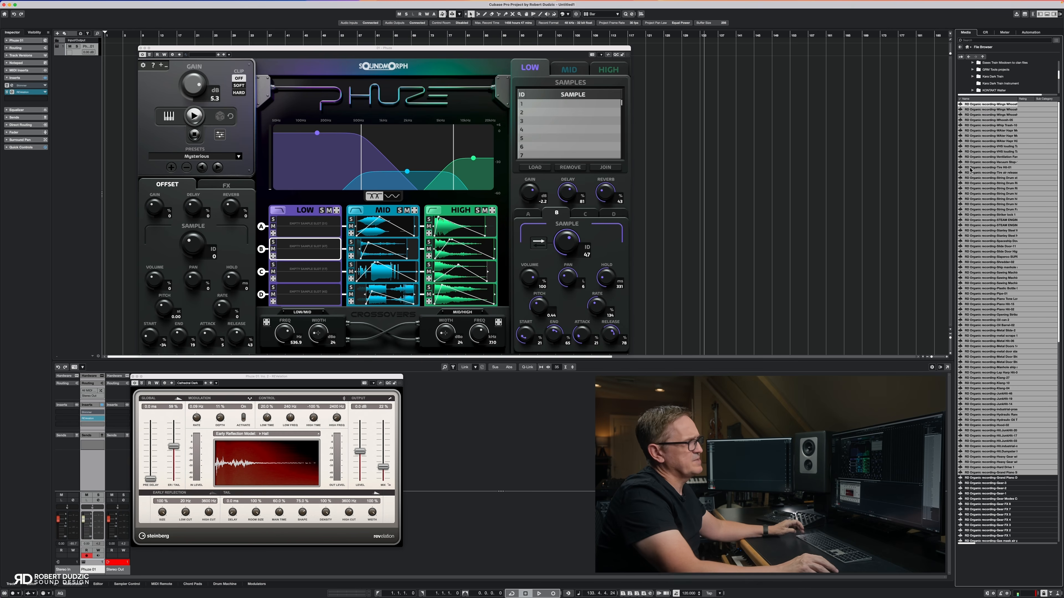
left_click_drag(969, 106, 524, 112)
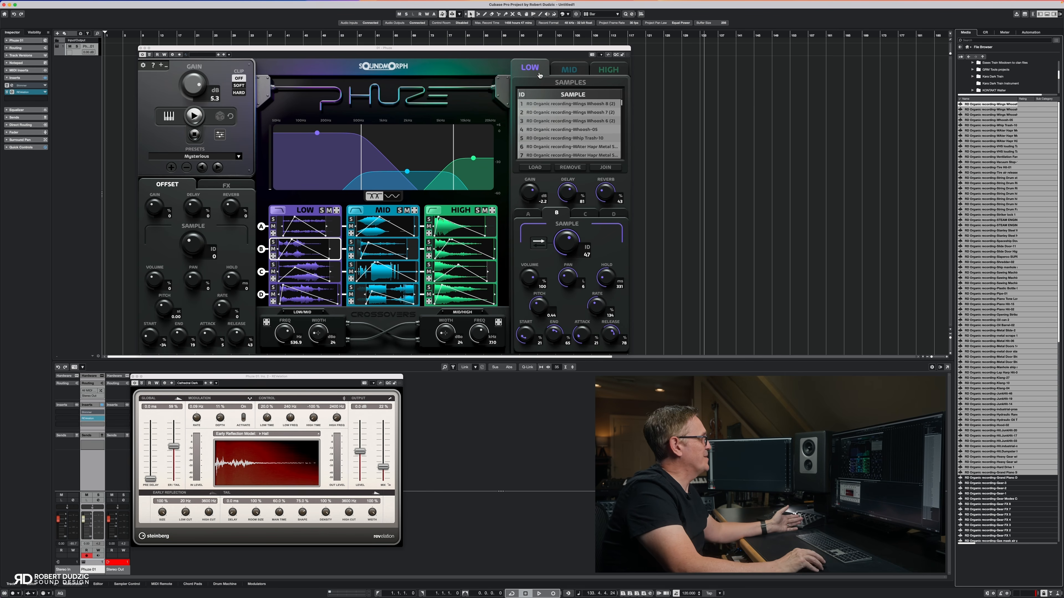
- Clear the Mid band's sample list and load the same selection of RD Organic recording files into it
left_click(569, 70)
left_click(547, 146)
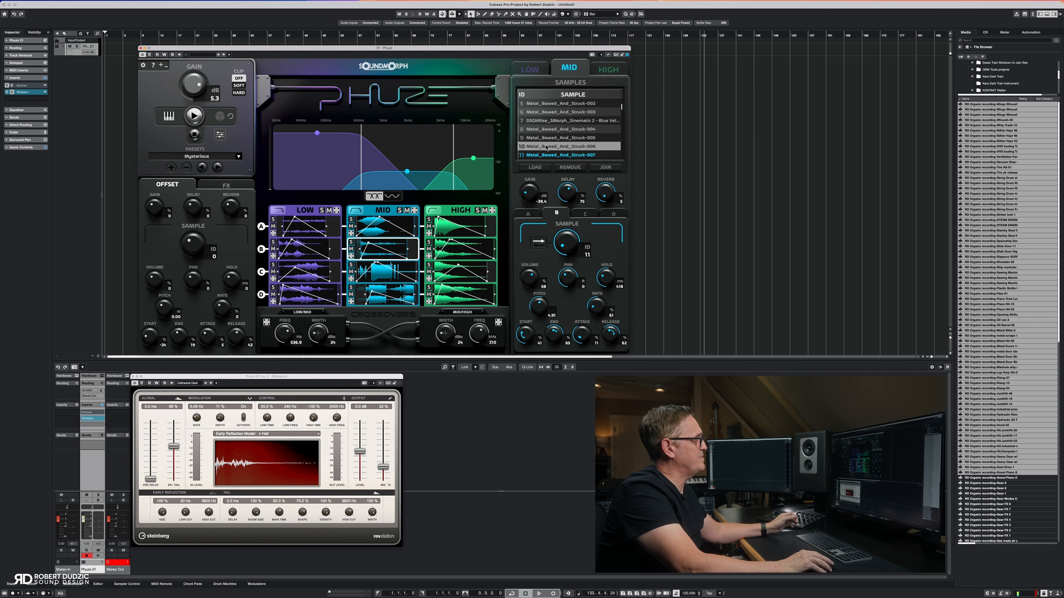
key("super+a")
key("Delete")
left_click_drag(983, 105, 555, 126)
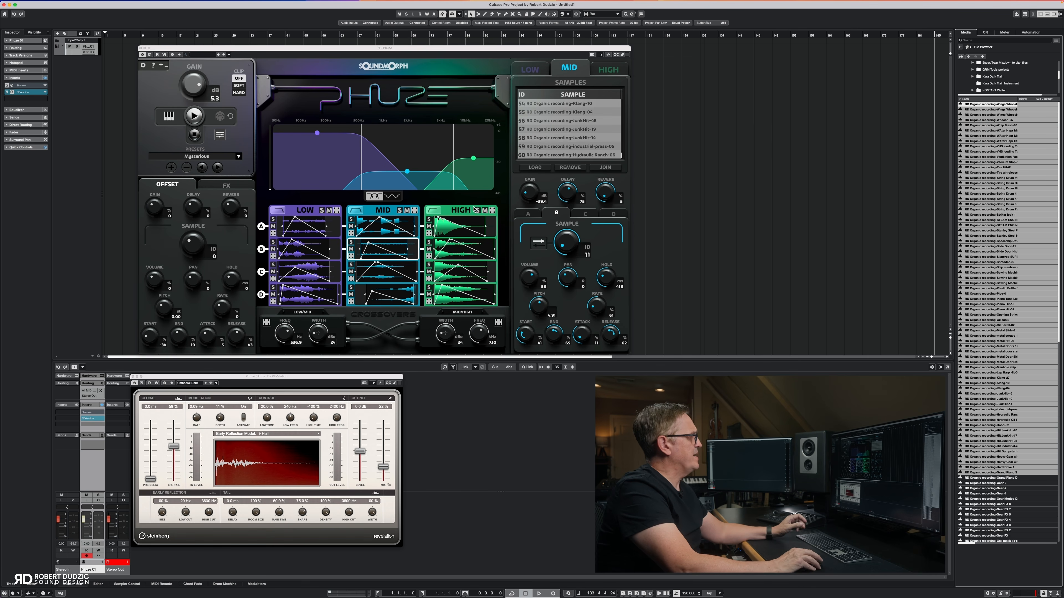
- Switch to the High band's samples, and randomize the sound several times during playback
left_click(615, 65)
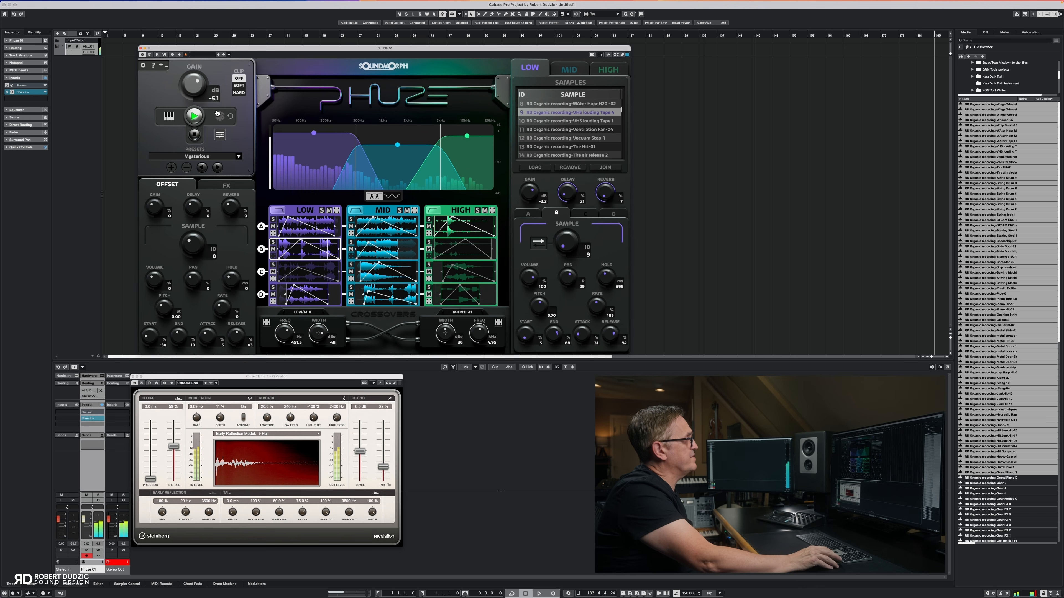
left_click(220, 117)
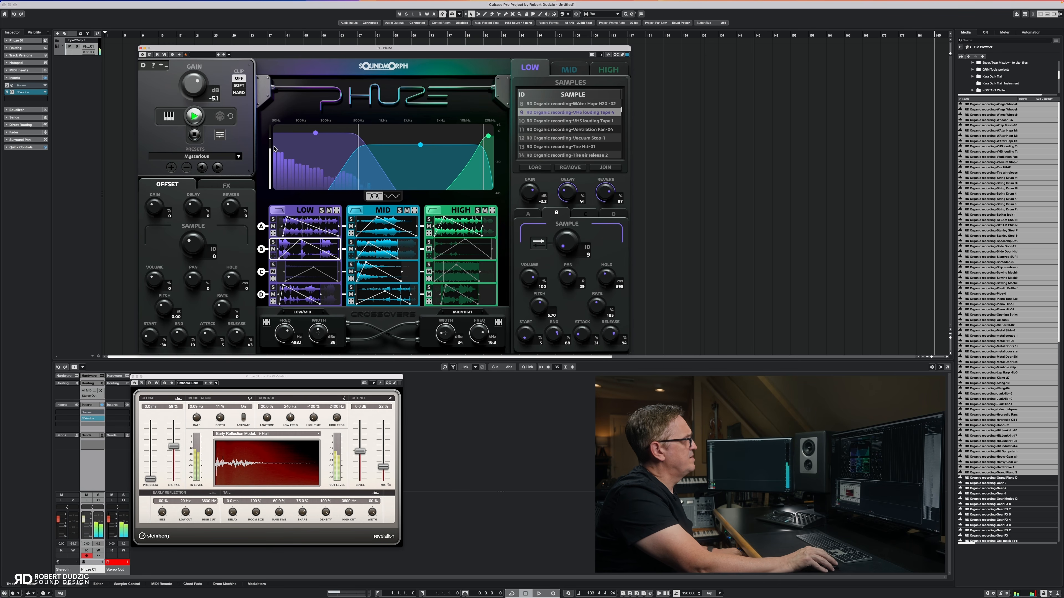
left_click(221, 116)
left_click(221, 116)
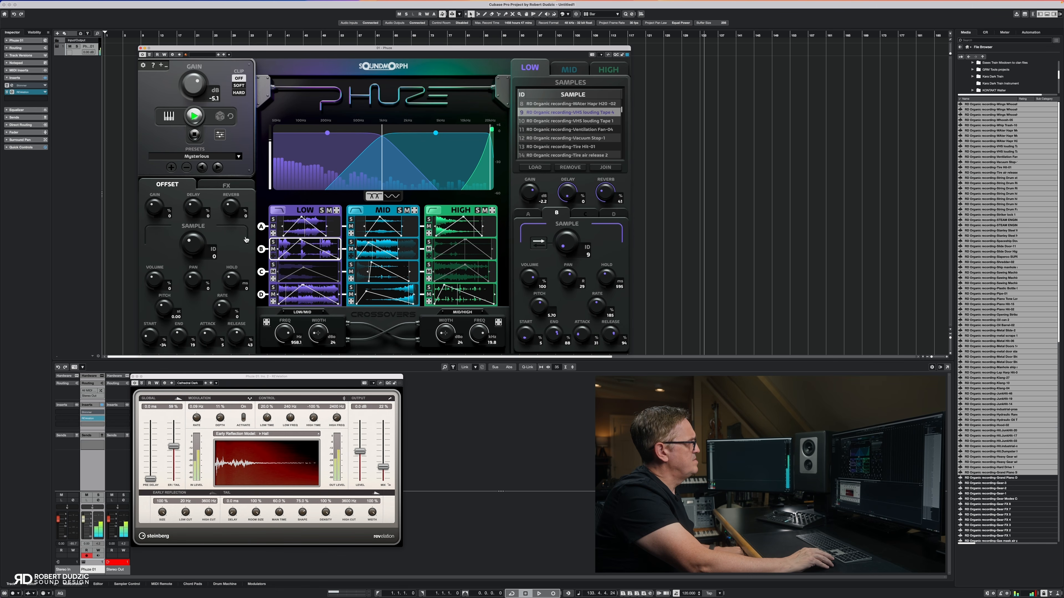
- Raise the REVelation mix to 67% and the Mid band level slightly, and lower the global pitch offset
left_click_drag(383, 465, 383, 438)
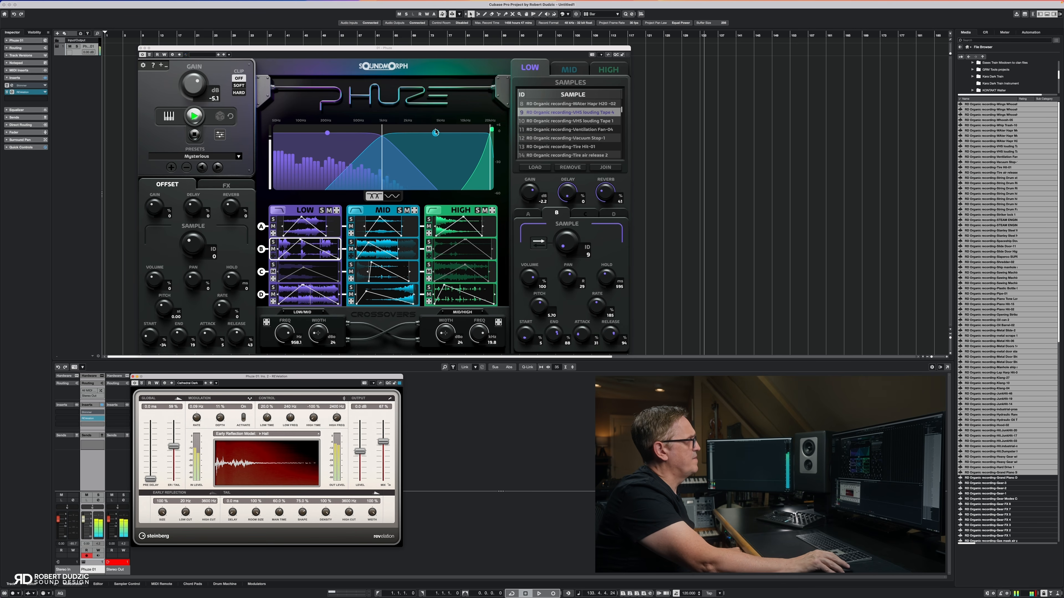
mouse_move(435, 132)
left_mouse_down()
mouse_move(436, 146)
mouse_move(435, 131)
left_mouse_up()
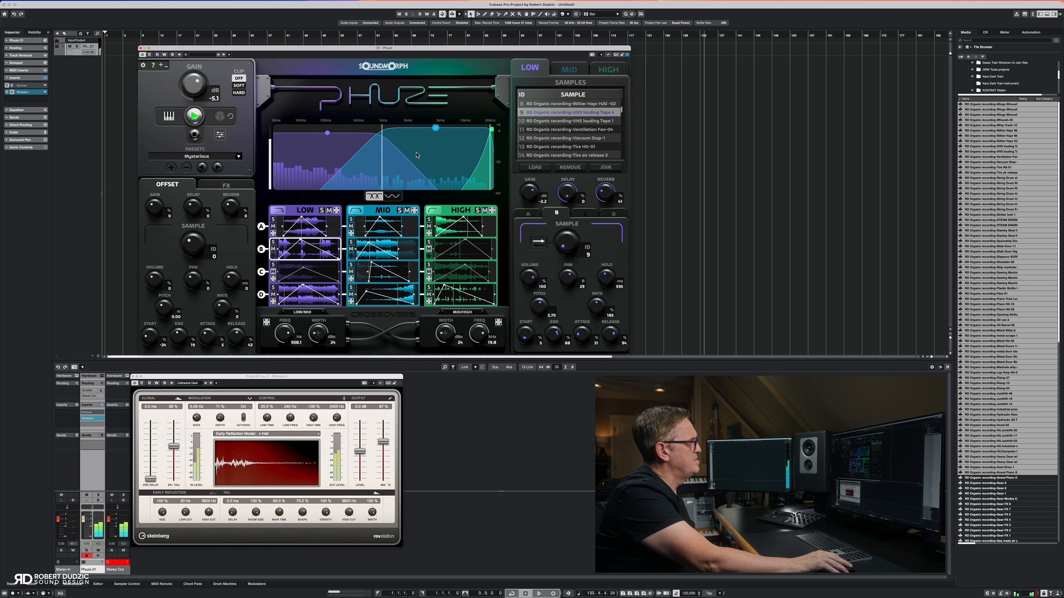
left_click_drag(164, 309, 165, 328)
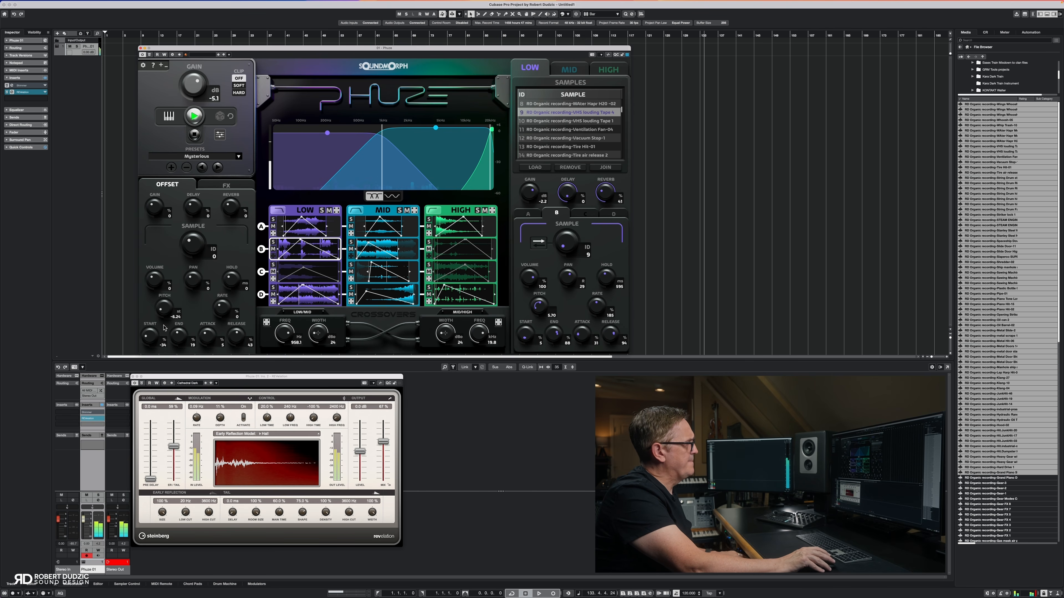